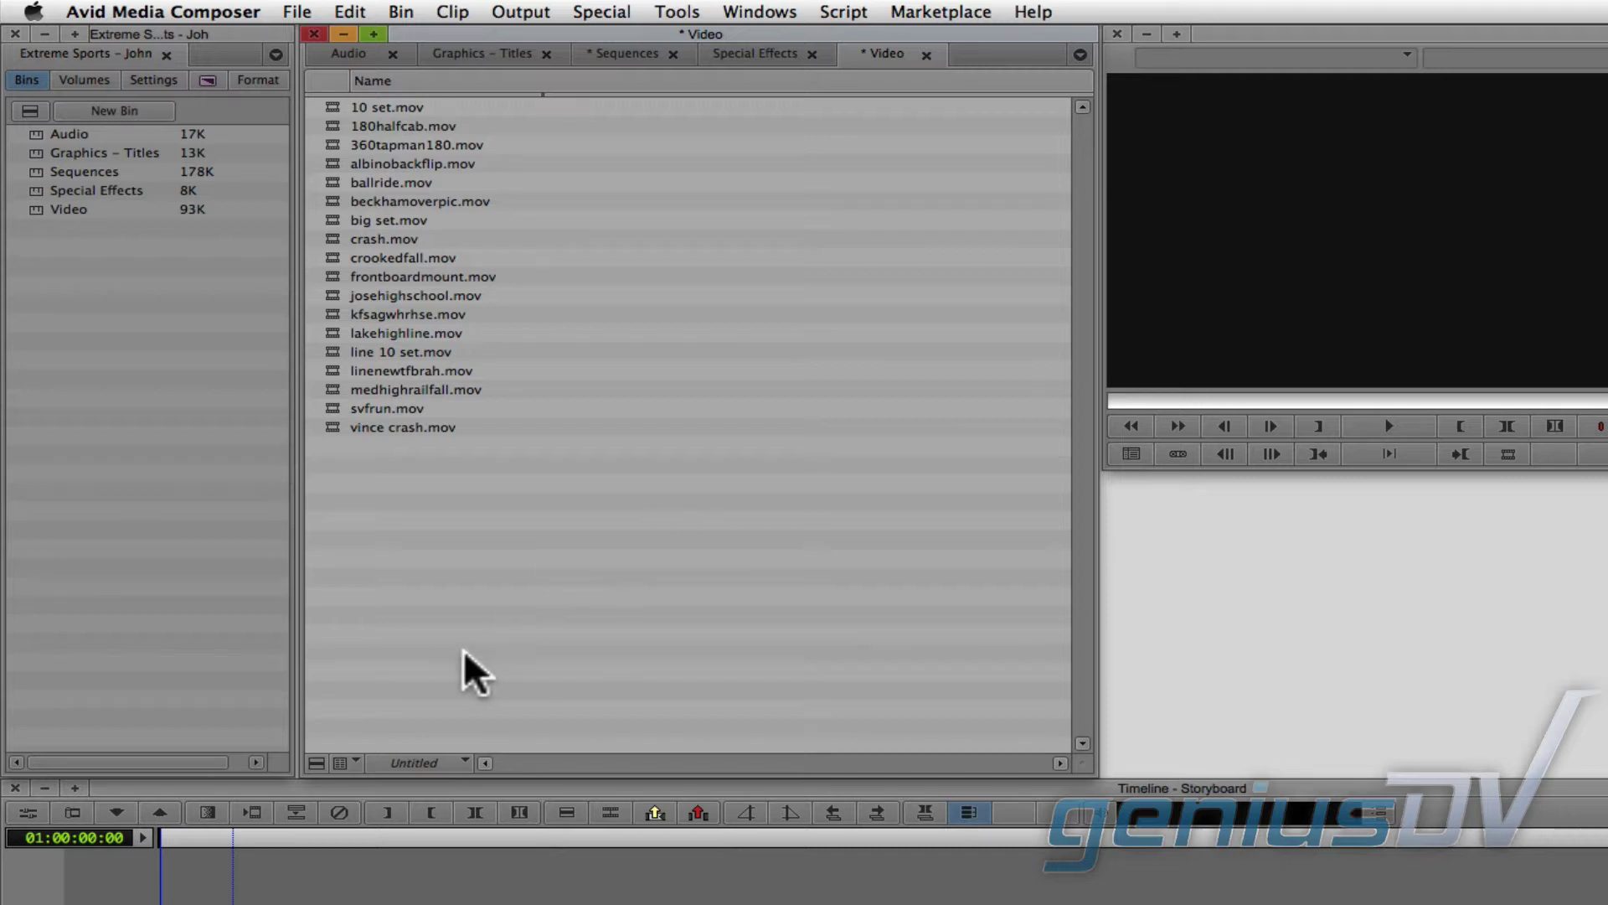
Step: Open the Video bin's view menu to show the Text, Frame and Script options
left_click(359, 755)
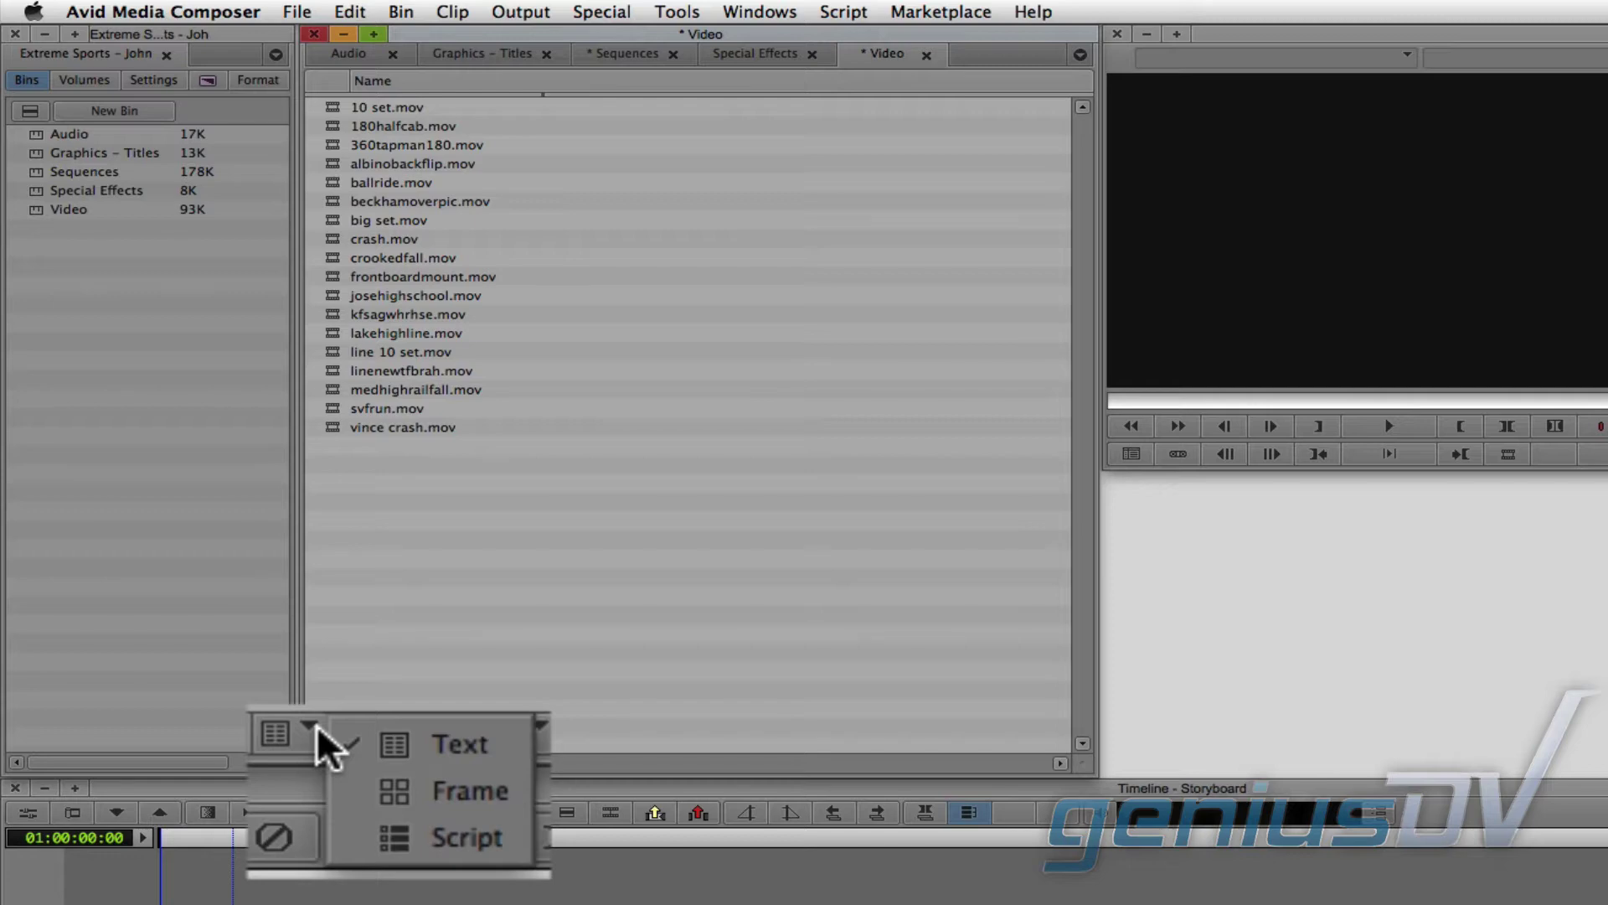
Step: Show the Video bin clips as frame thumbnails and enlarge them with Cmd+L
left_click(345, 794)
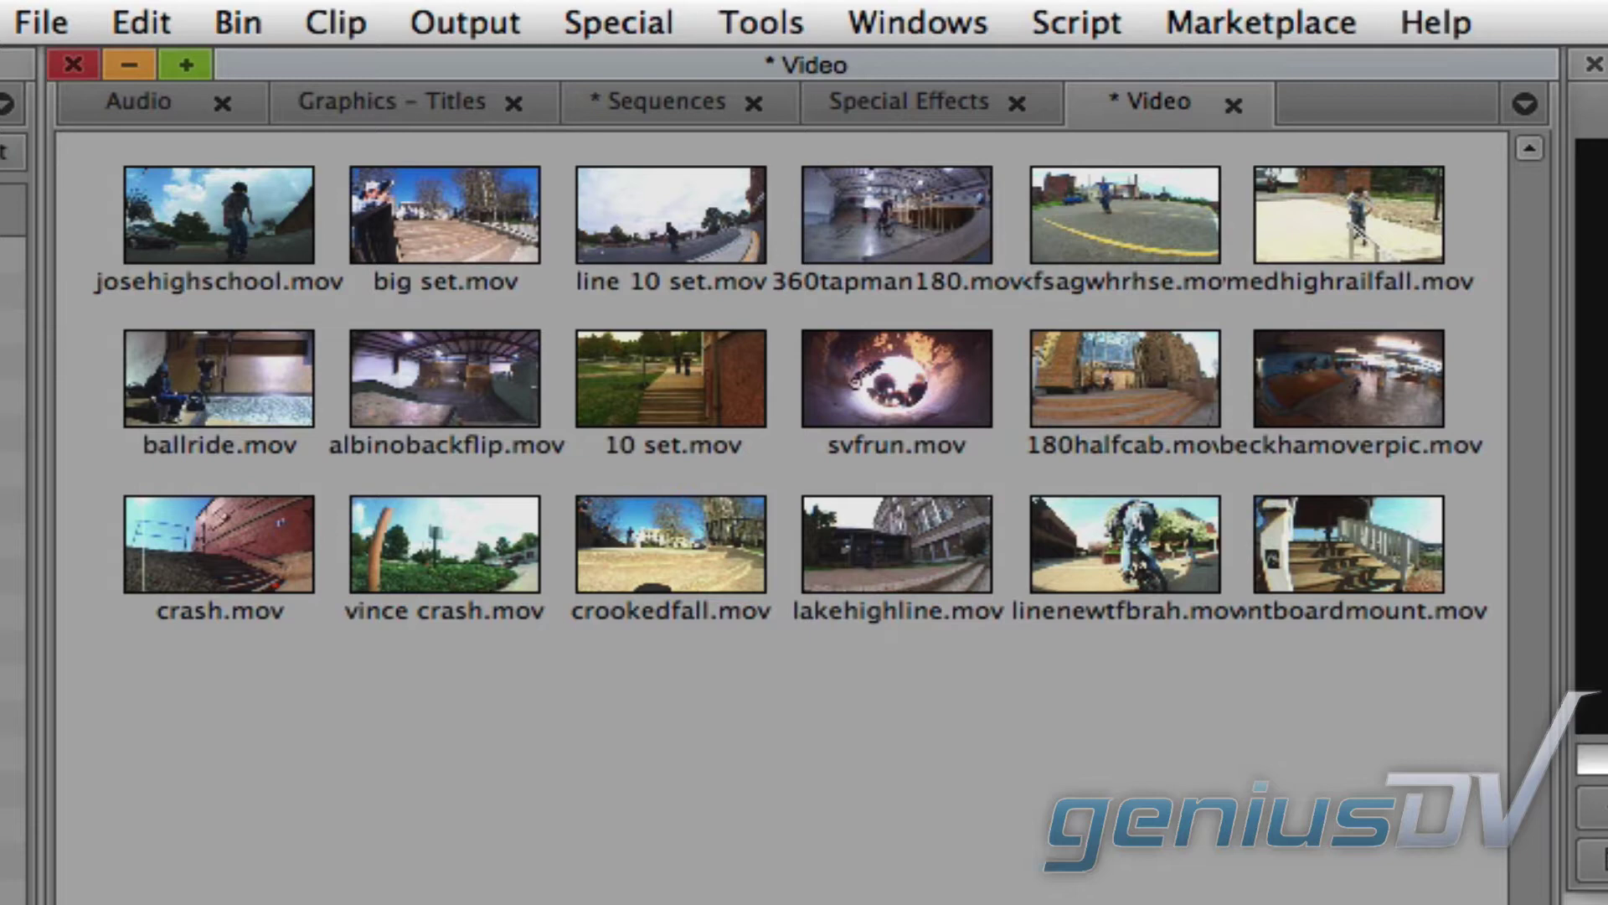
key("super+l")
key("super+l")
key("super+l")
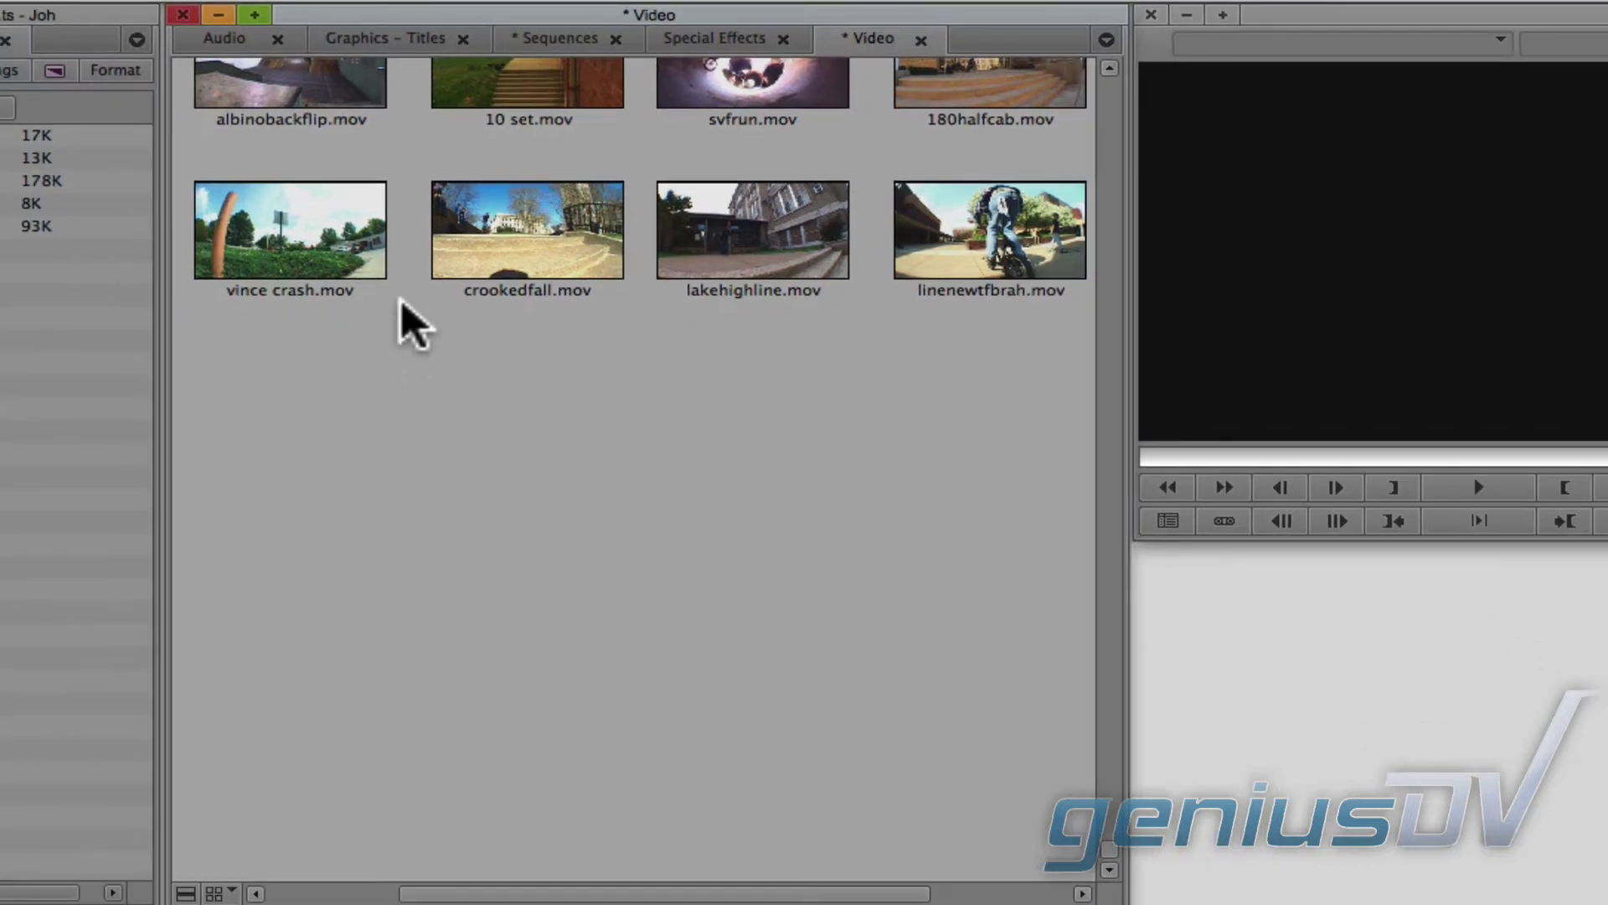
Step: Rearrange the thumbnails with Fill Window and shrink them slightly with Cmd+K
right_click(412, 326)
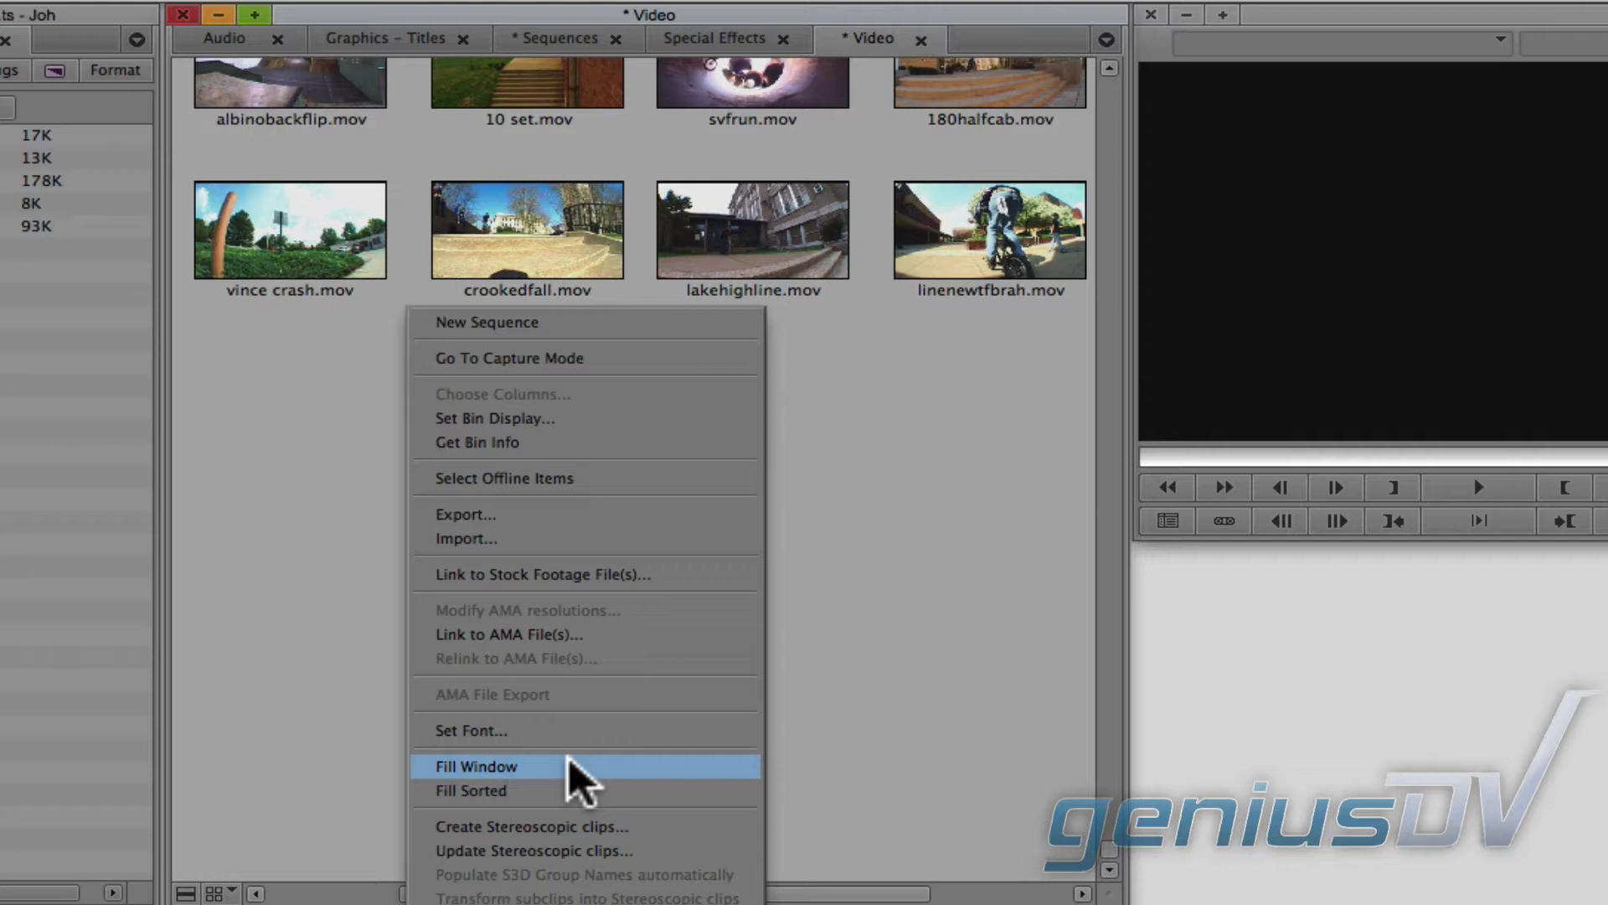
left_click(578, 781)
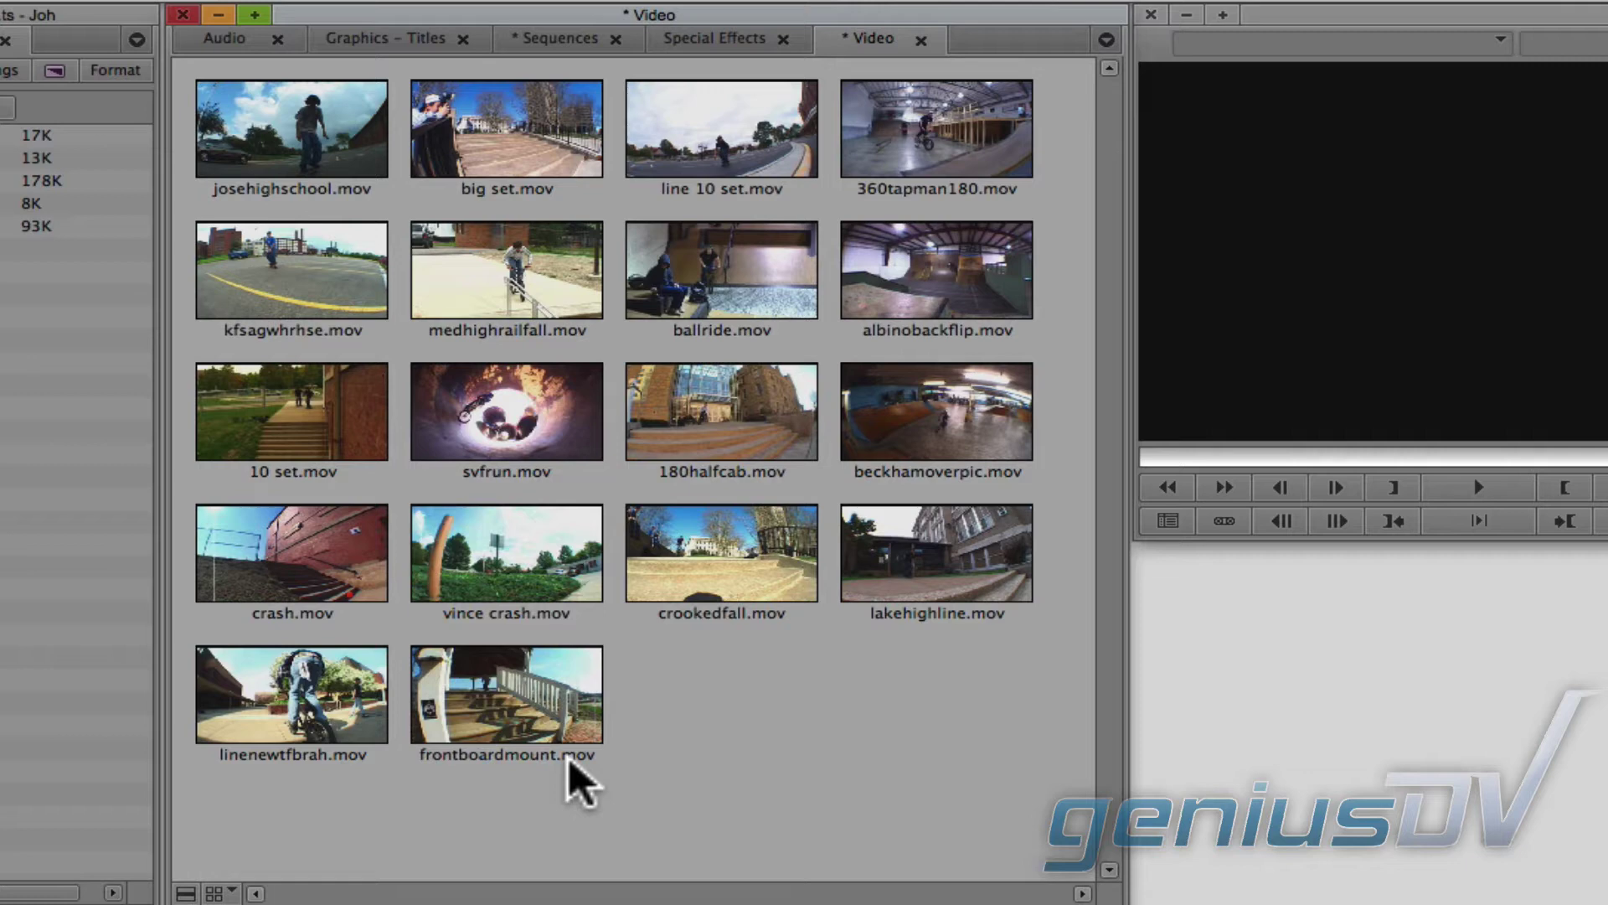
key("super+k")
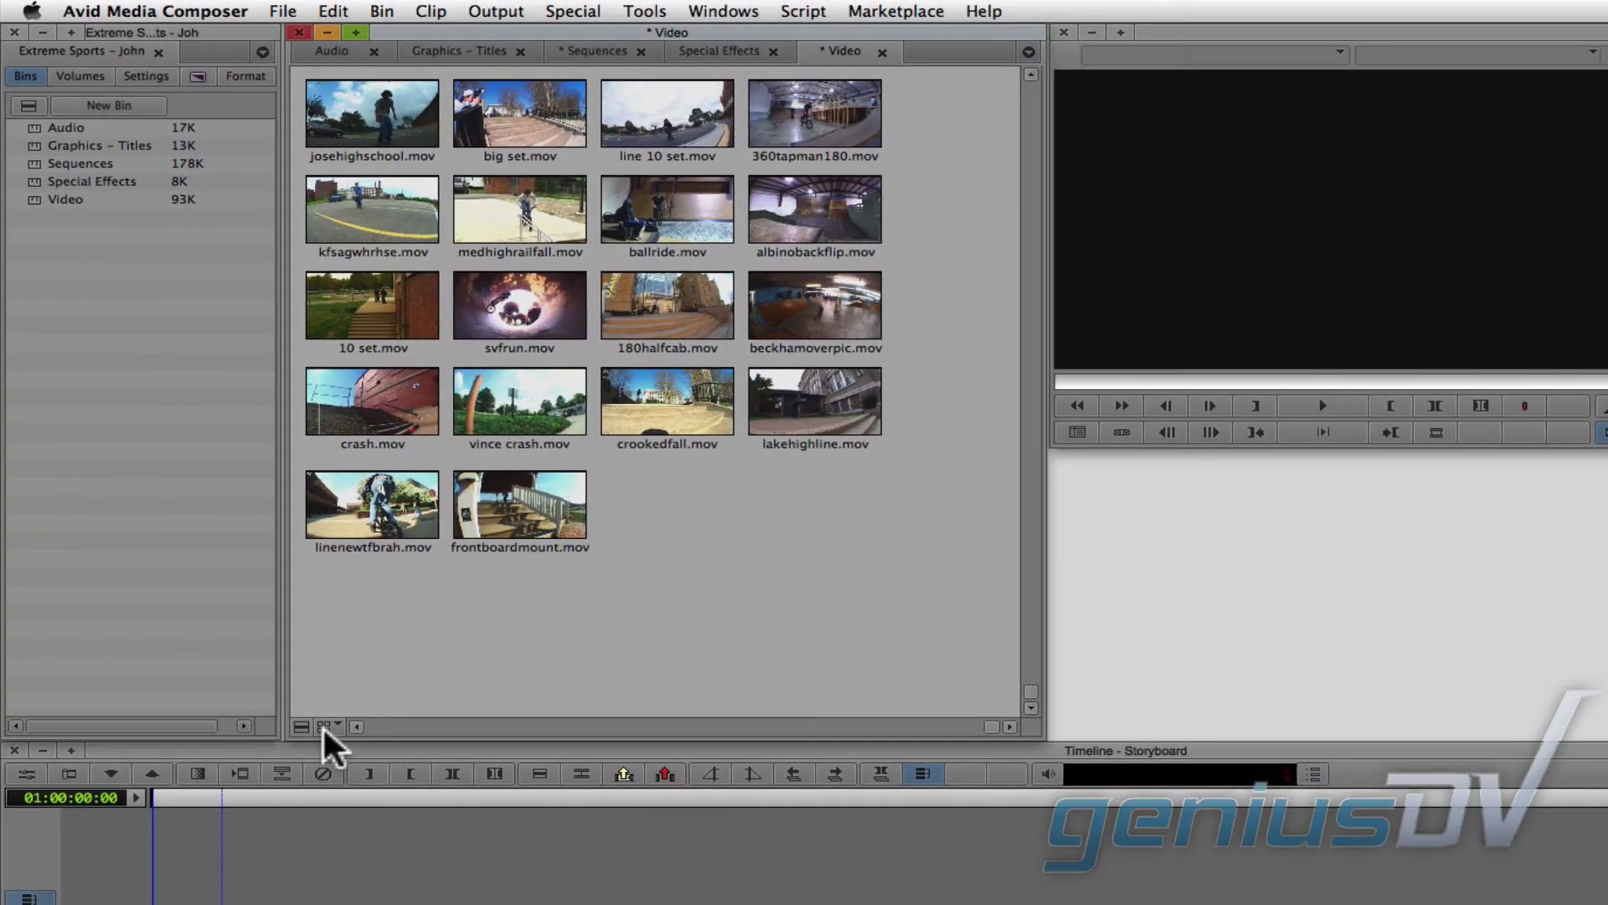
Step: Switch the Video bin to Script view and start a note for big set.mov
left_click(323, 727)
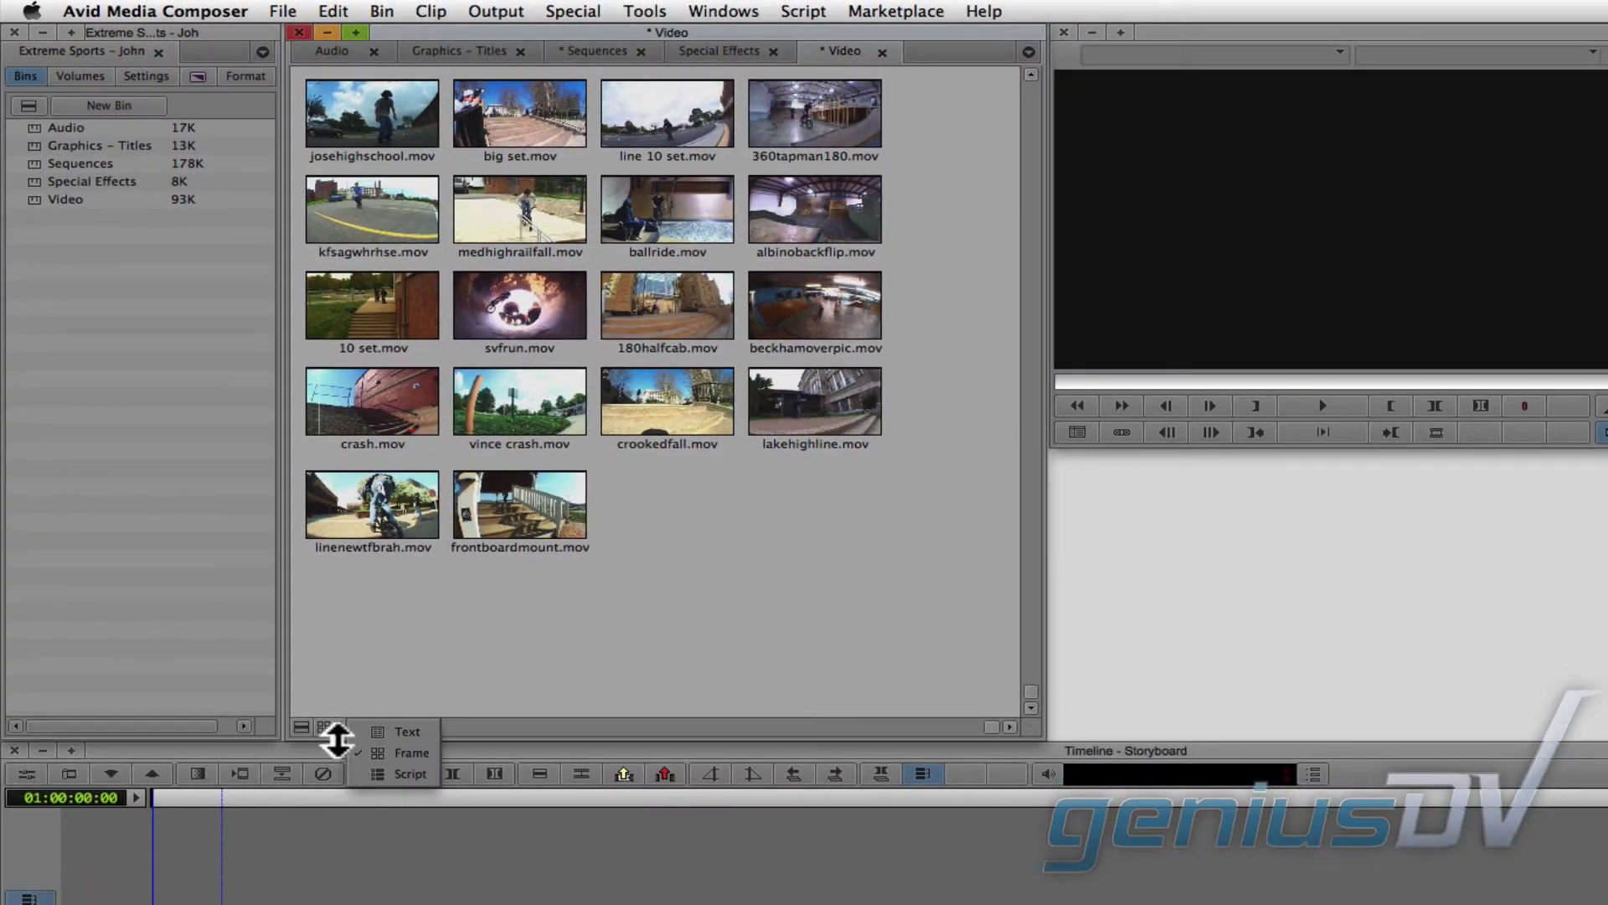
left_click(362, 774)
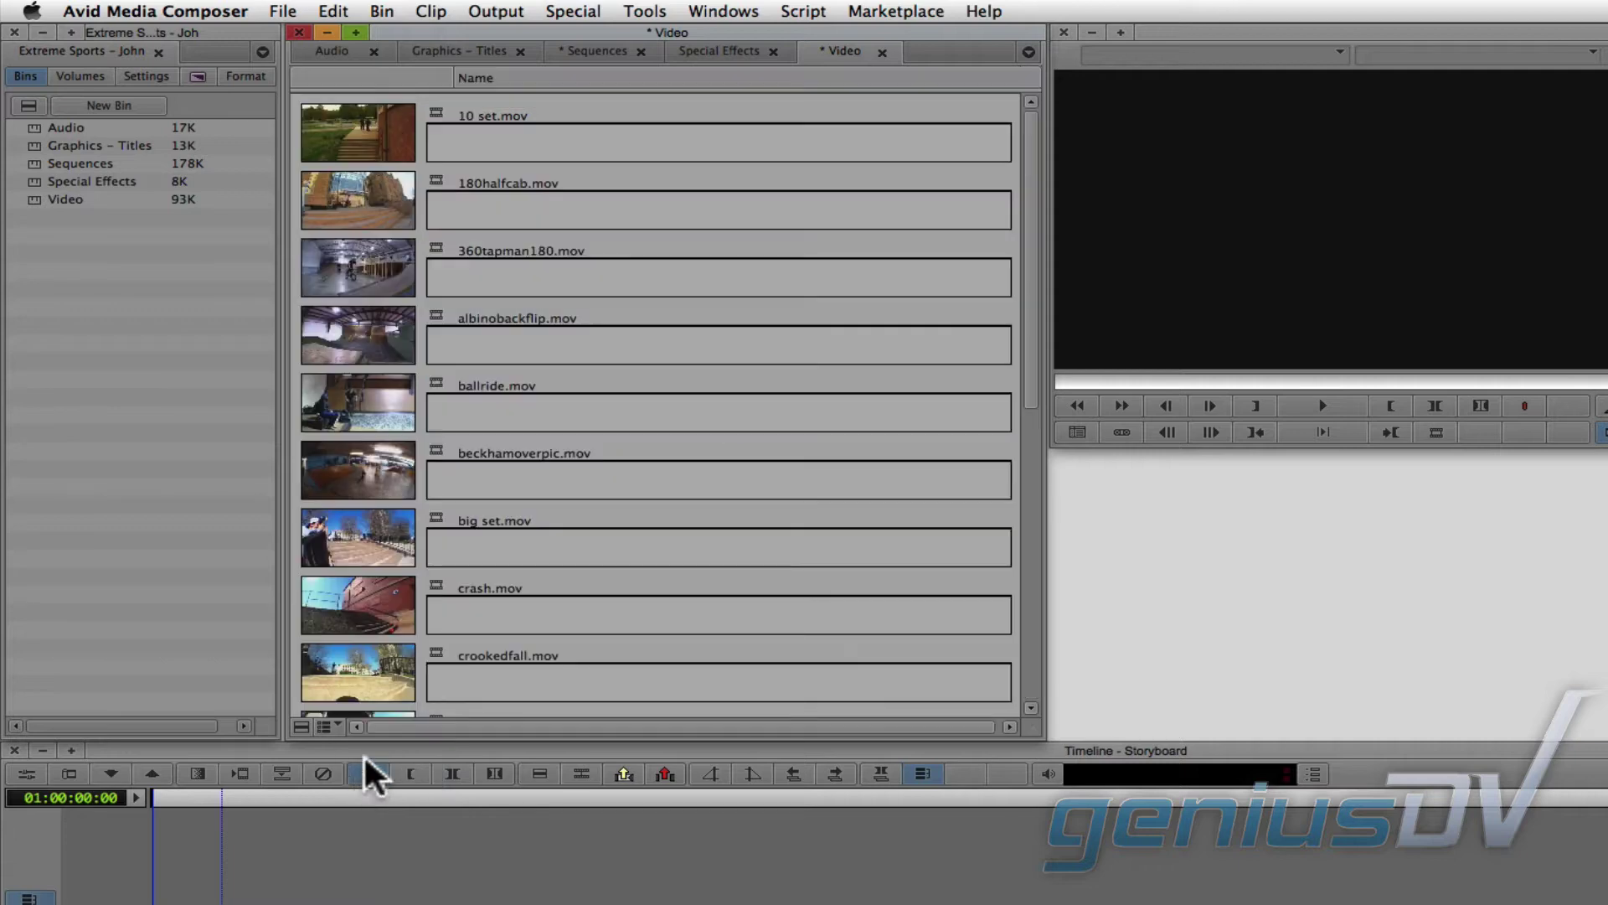
left_click(482, 560)
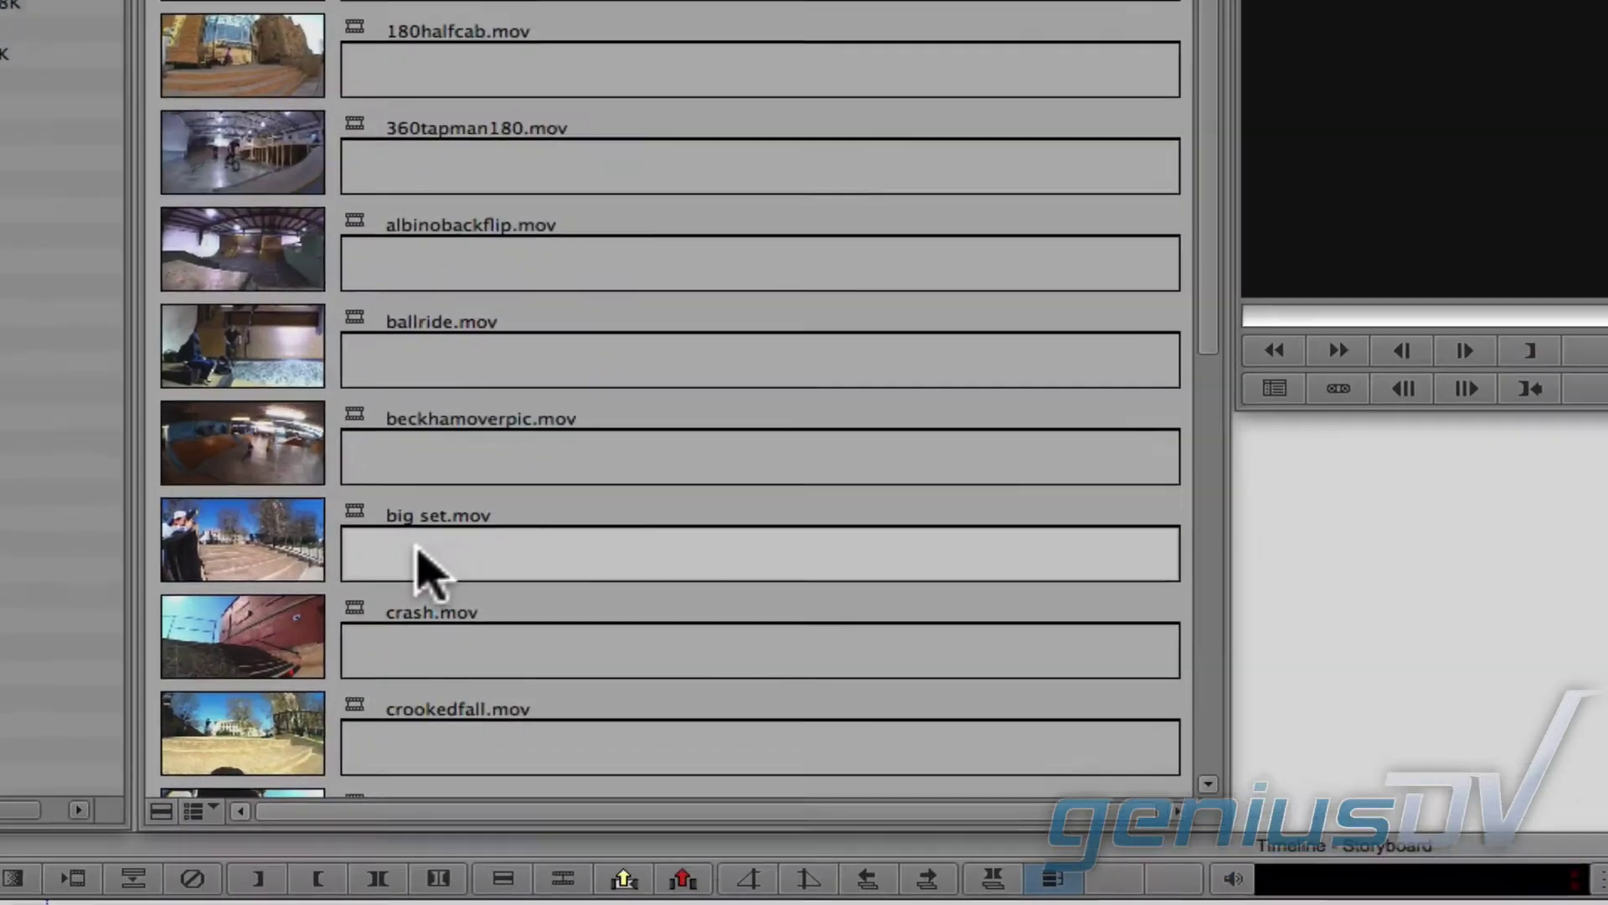
type("jum")
type("ps")
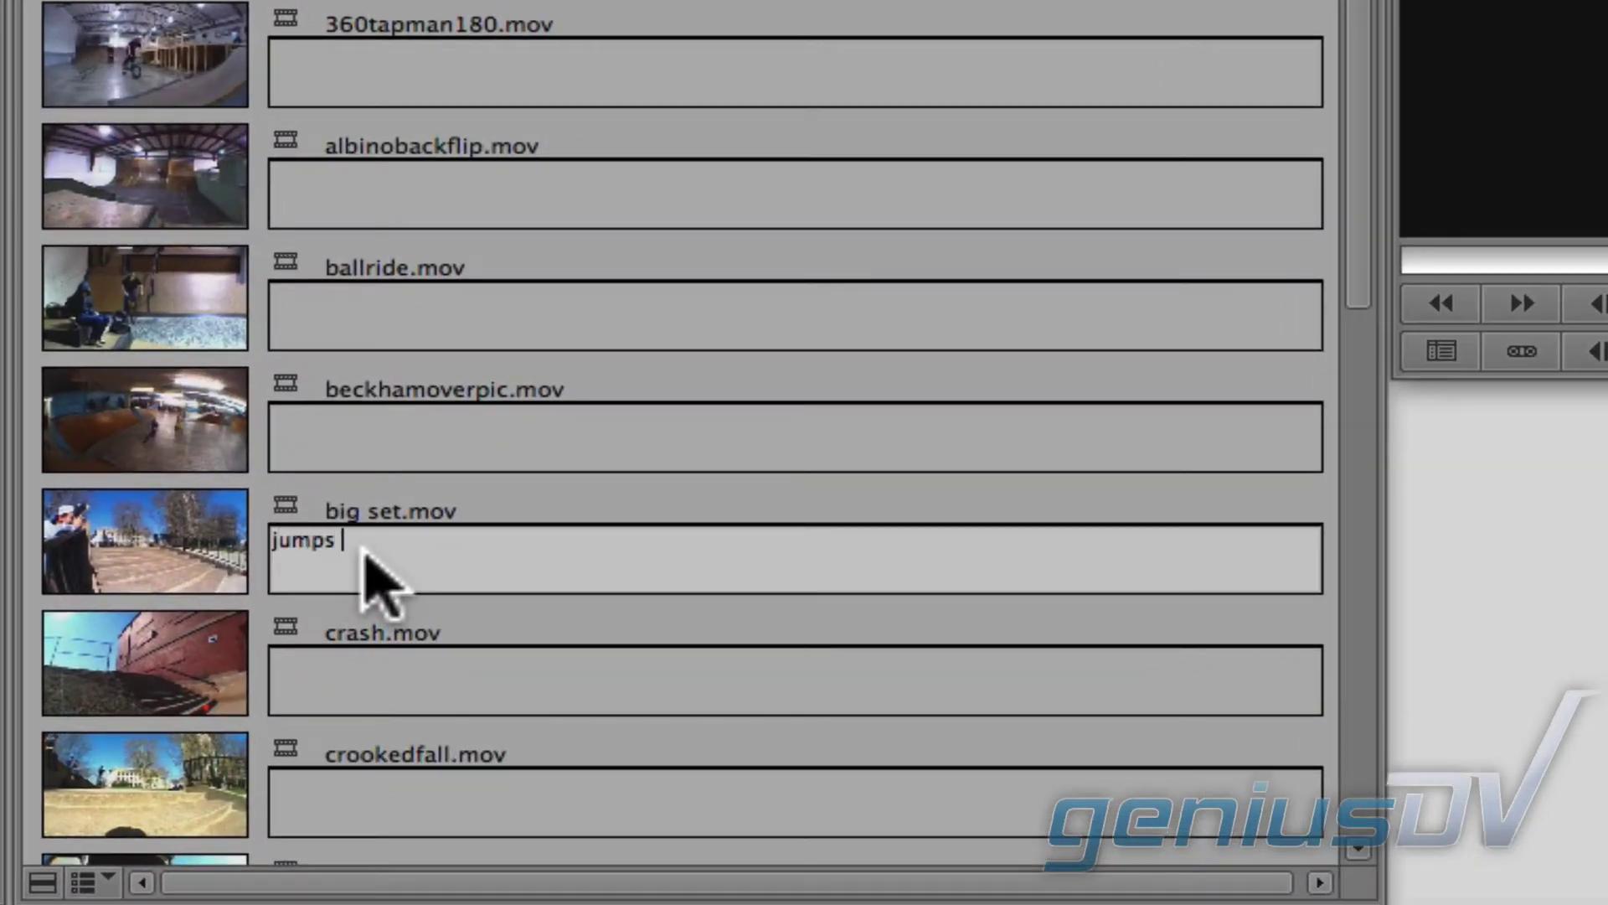
type(" down stairs")
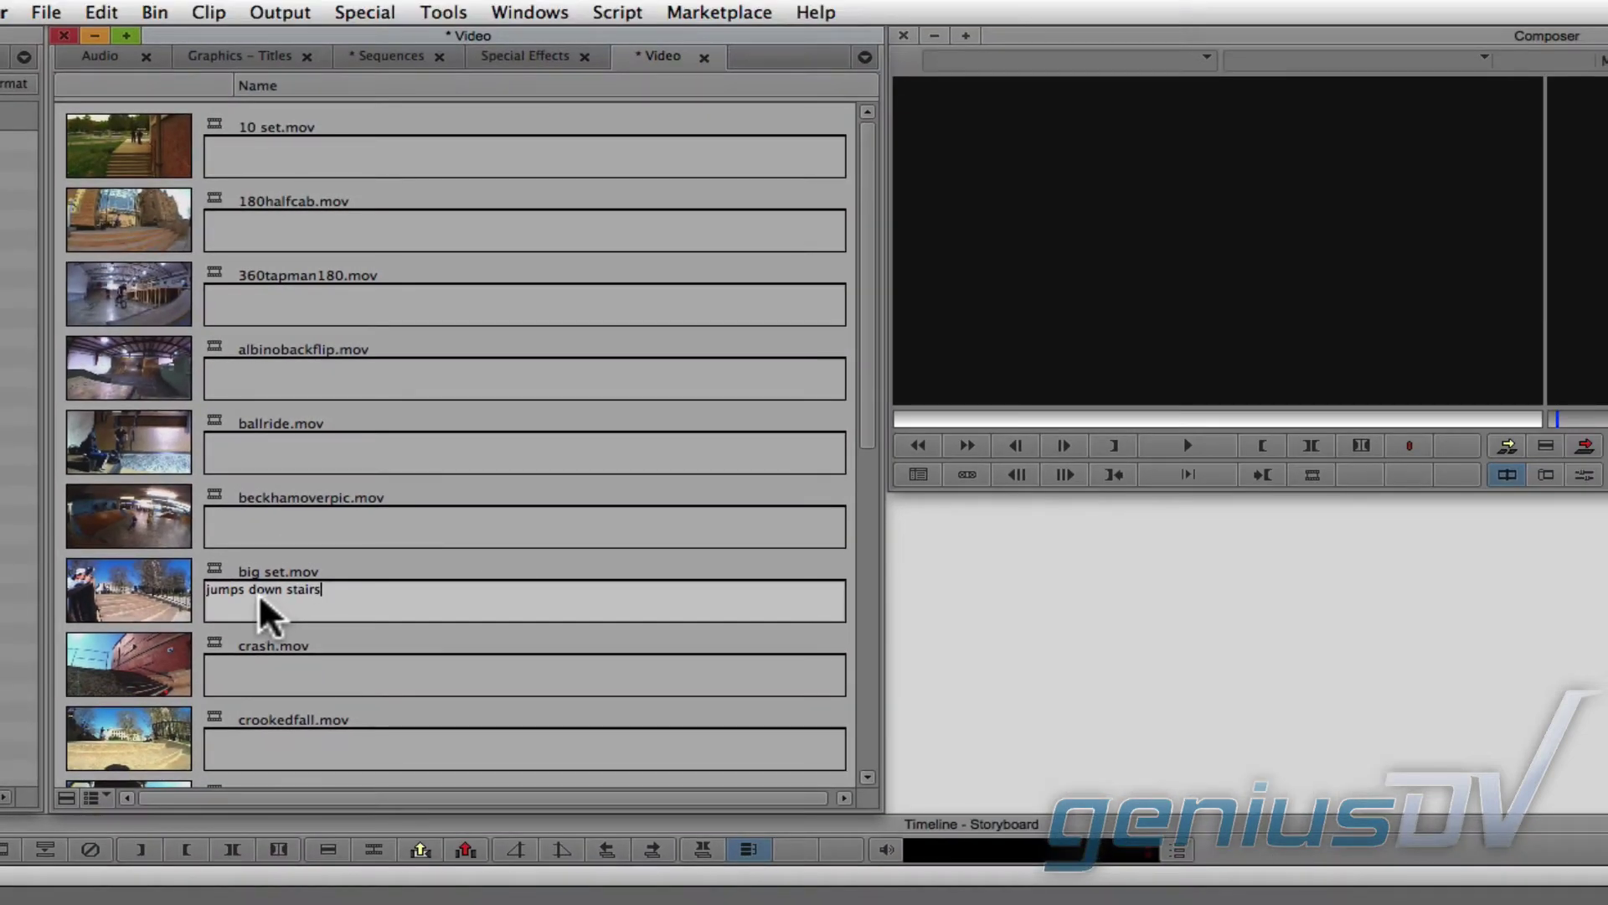
Step: Preview big set.mov in the source monitor, then load and scrub 180halfcab.mov
left_click_drag(141, 601, 1272, 274)
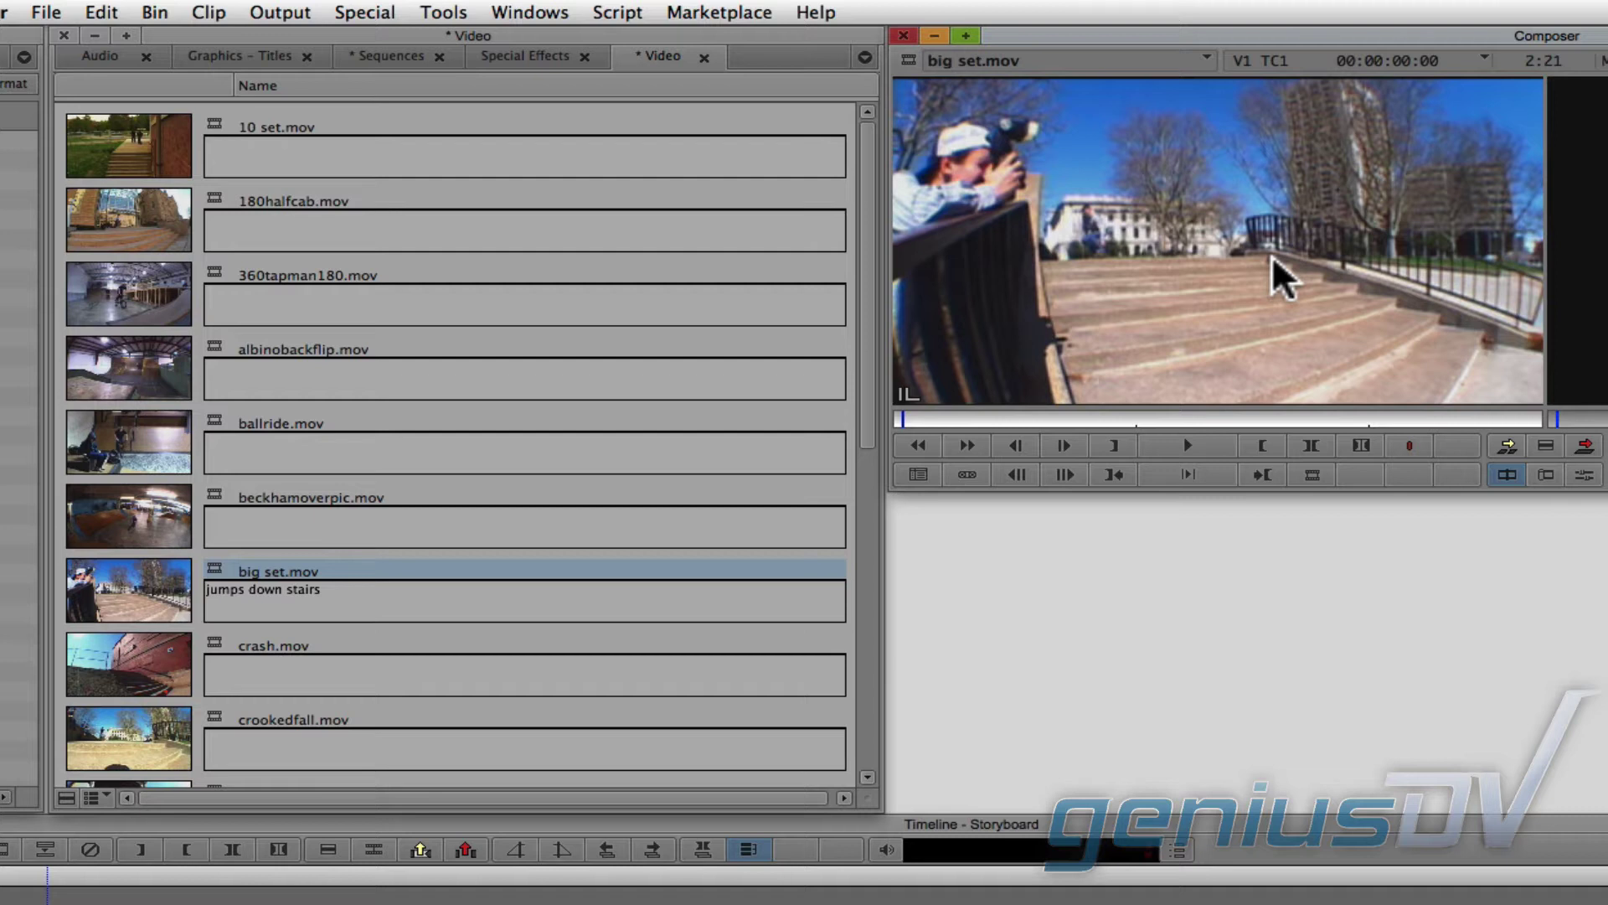
double_click(149, 226)
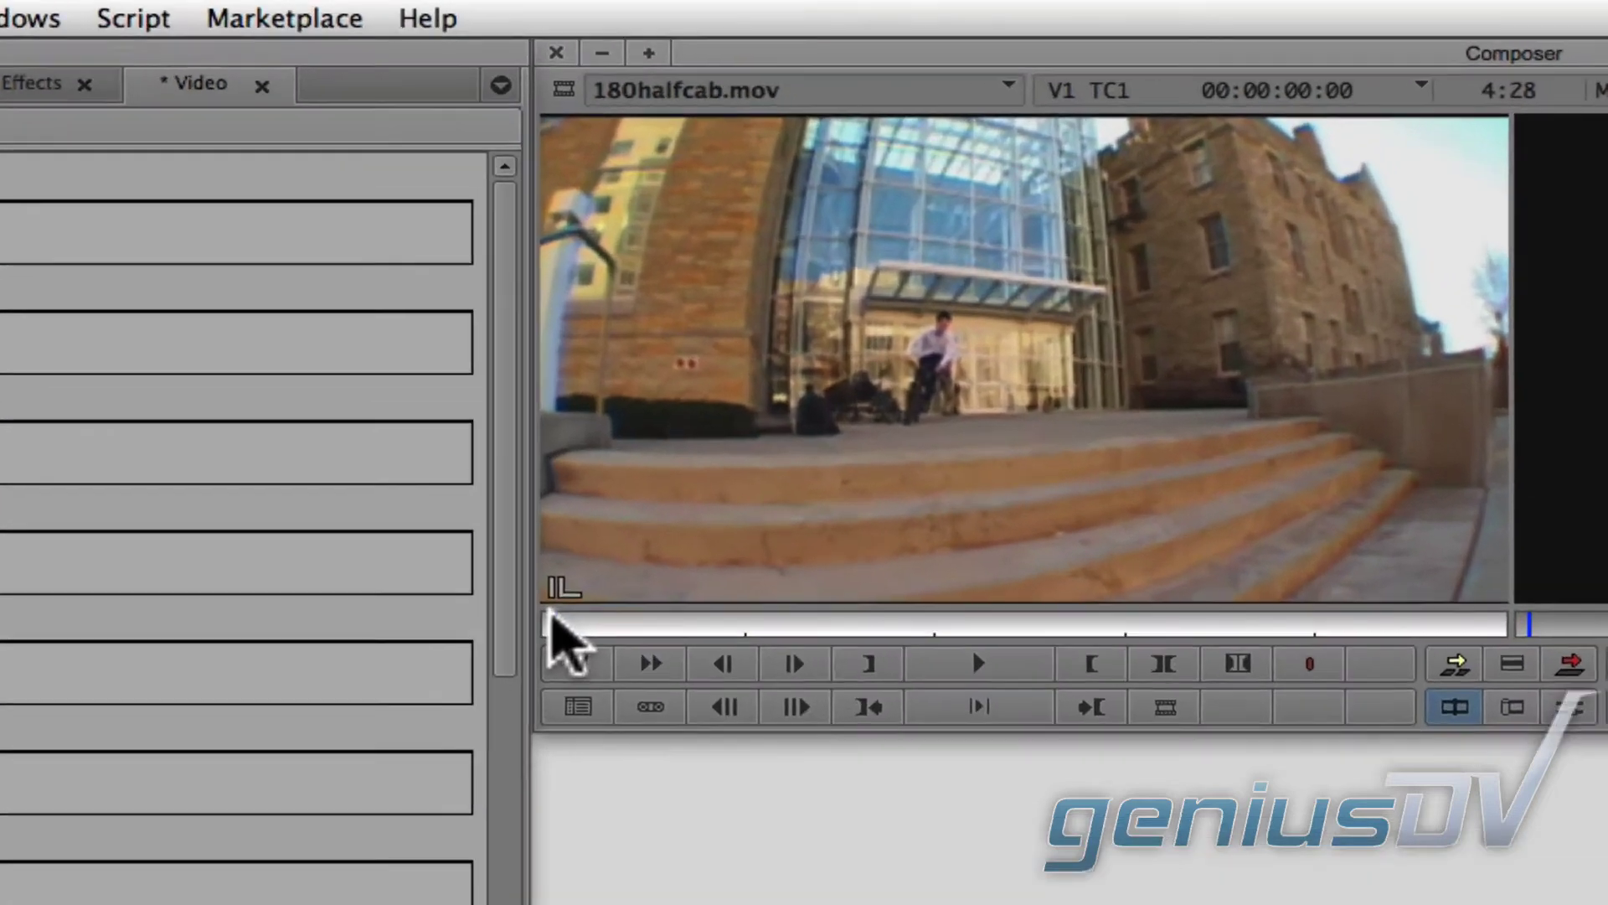
mouse_move(554, 622)
left_mouse_down()
mouse_move(849, 706)
mouse_move(1237, 729)
mouse_move(416, 706)
left_mouse_up()
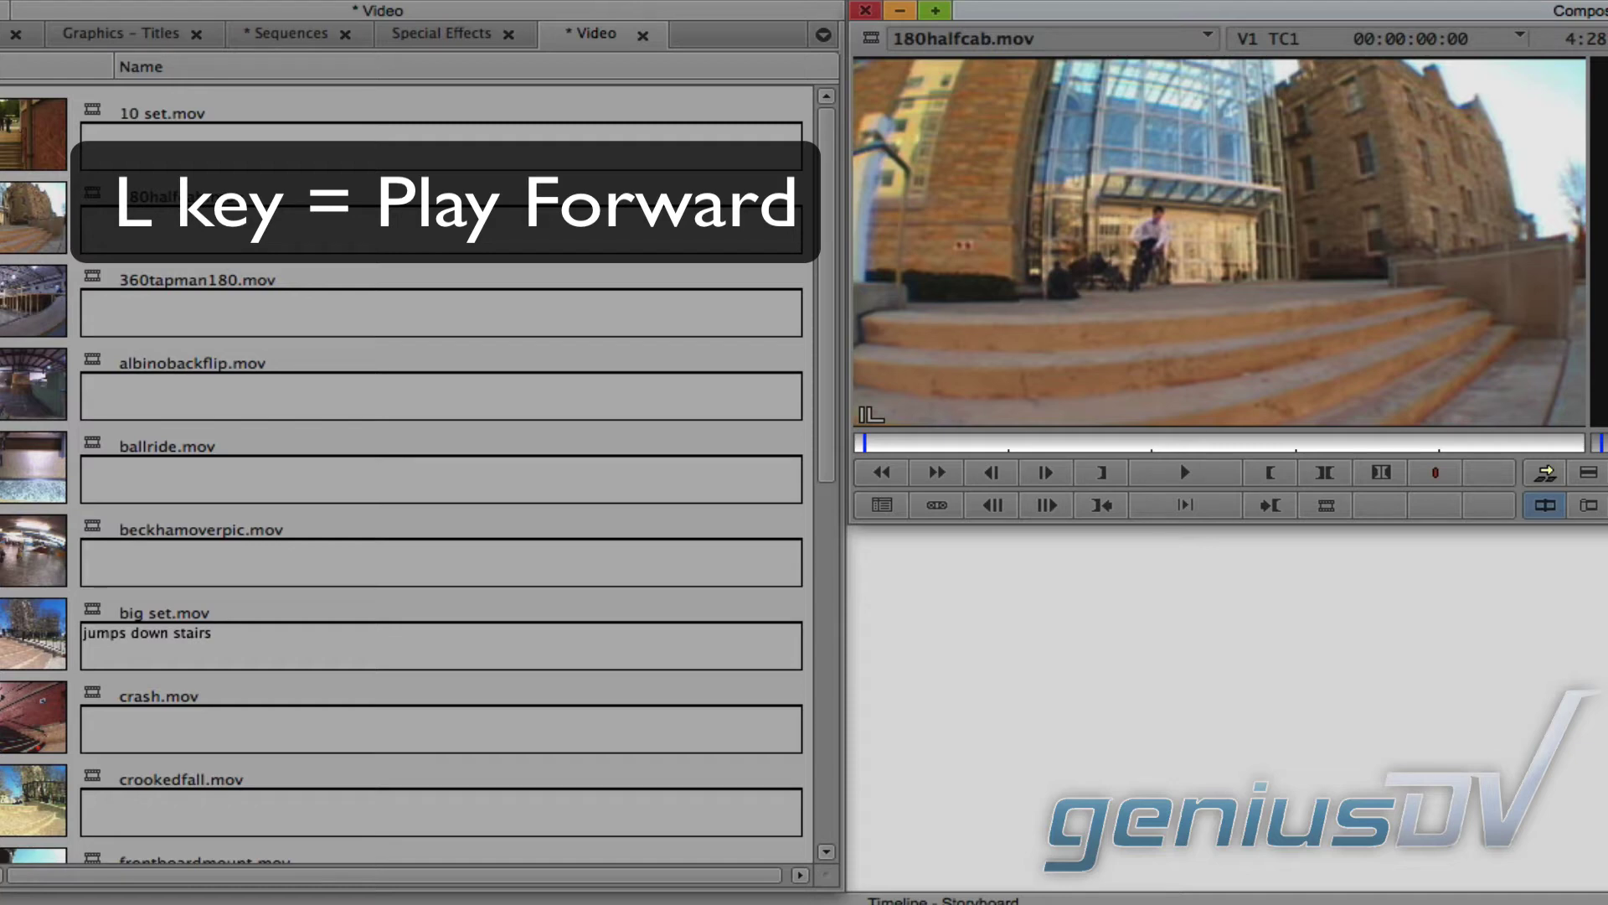
Step: Play 180halfcab.mov forward and in reverse, stopping at 00:00:01:16
key("l")
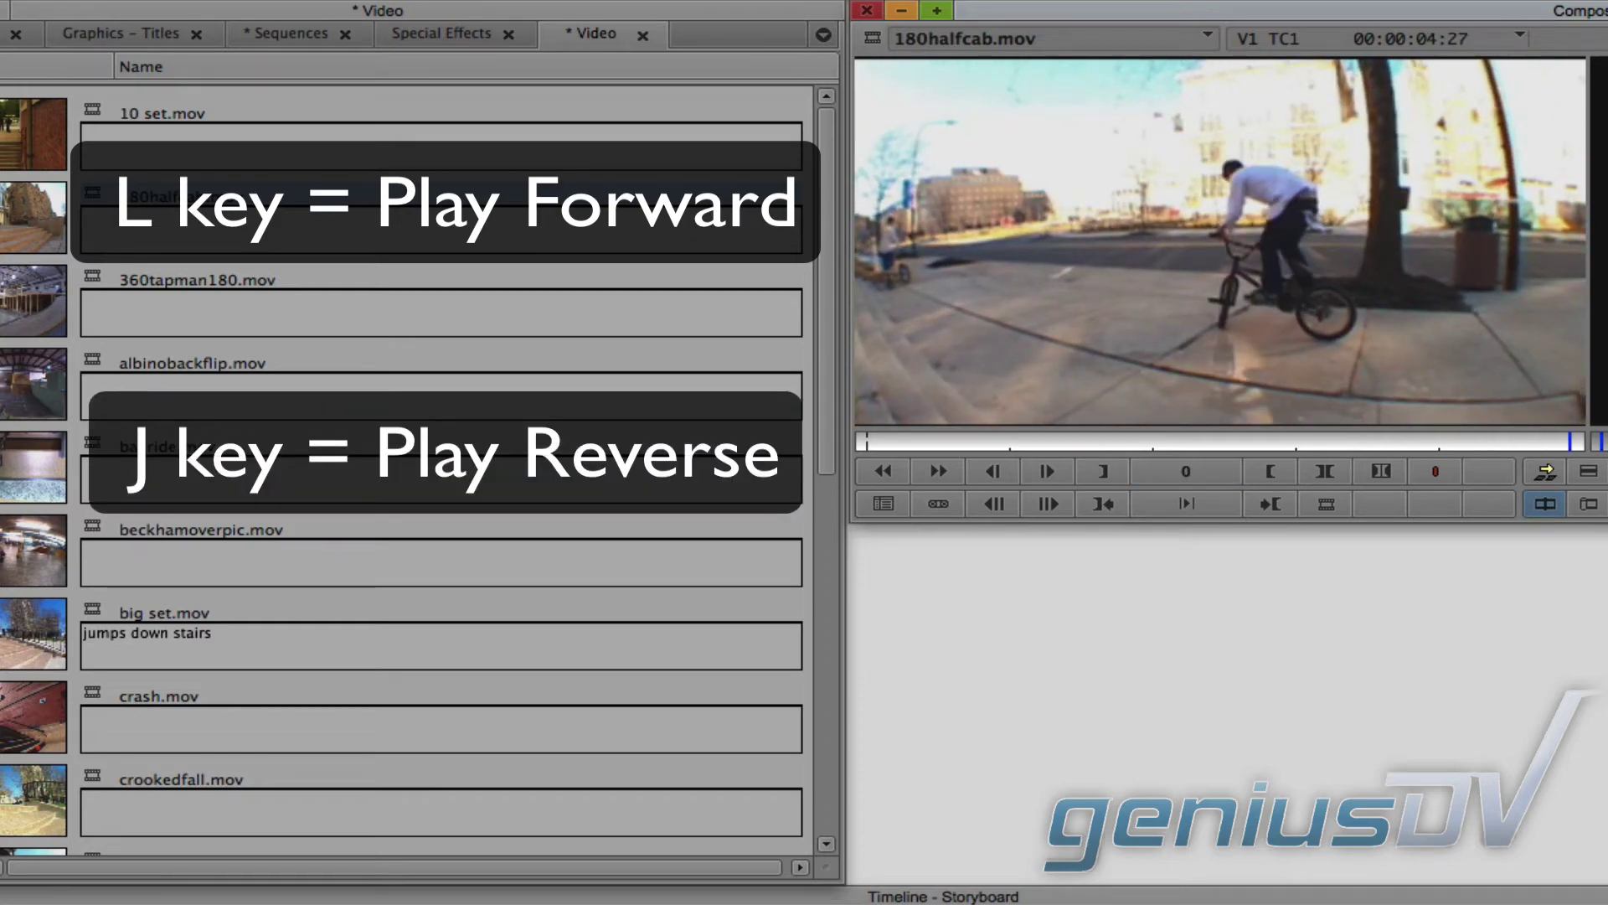
key("j")
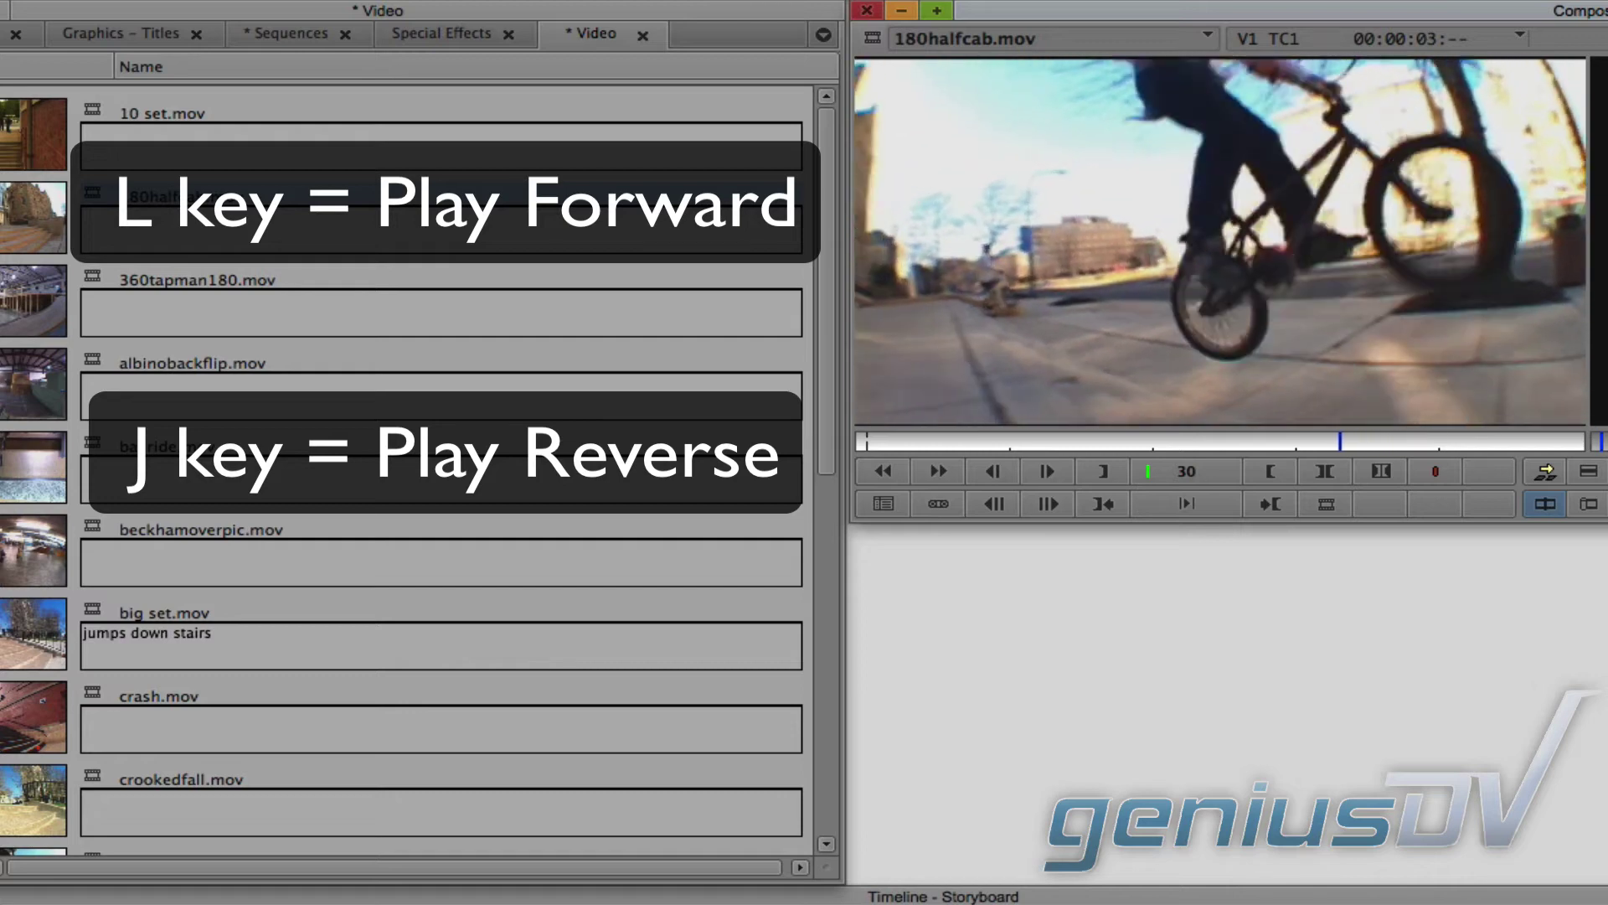
key("k")
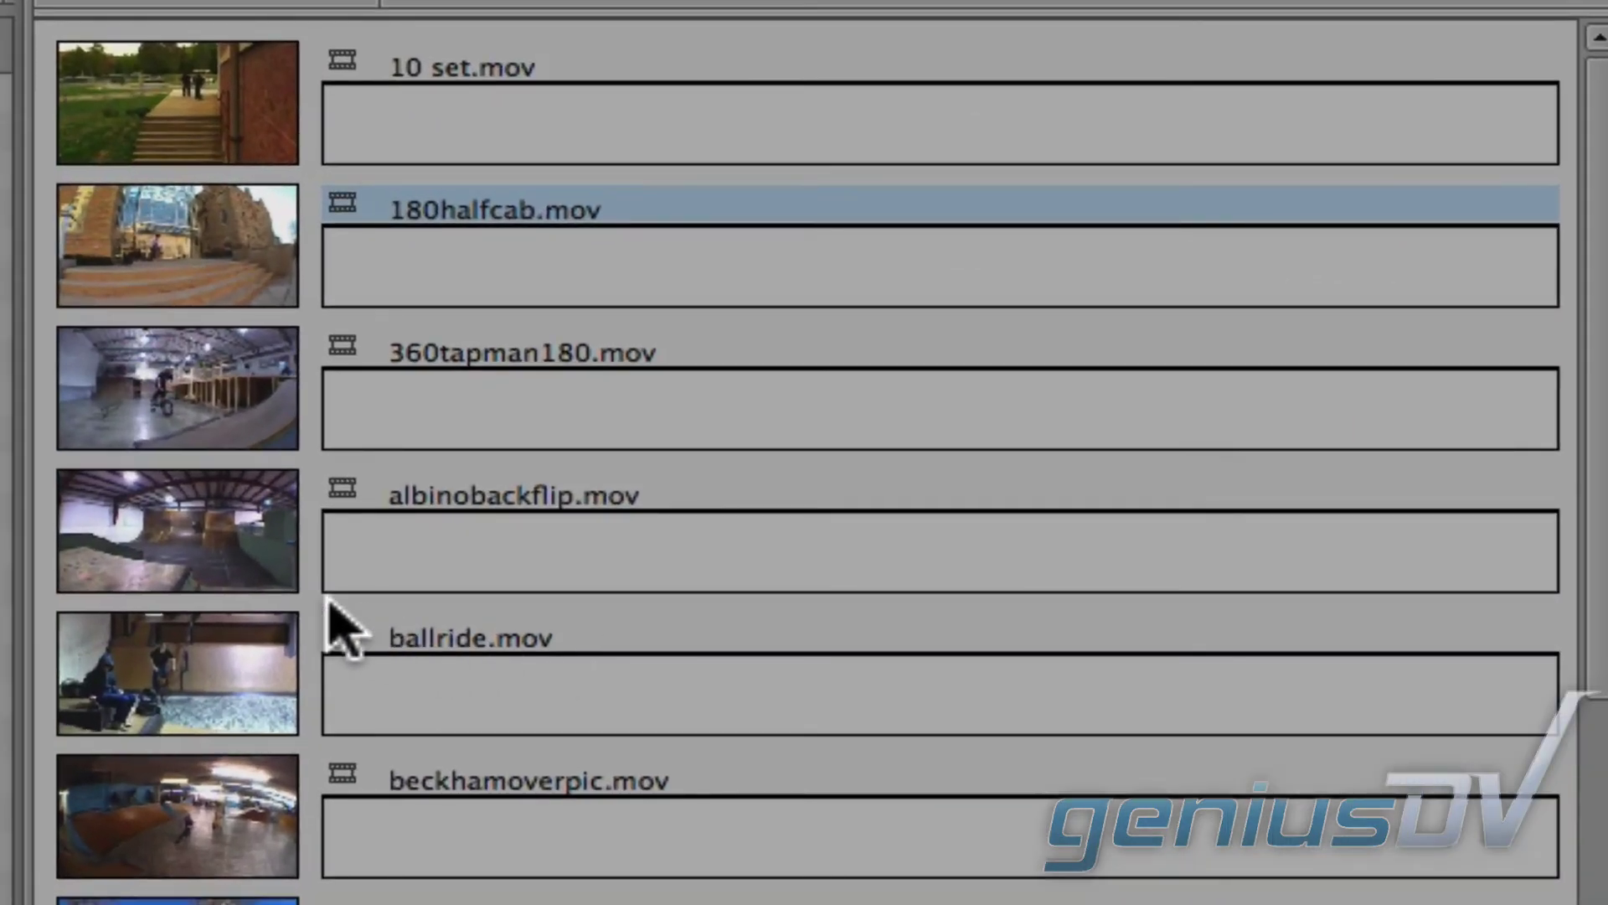
left_click(187, 569)
key("space")
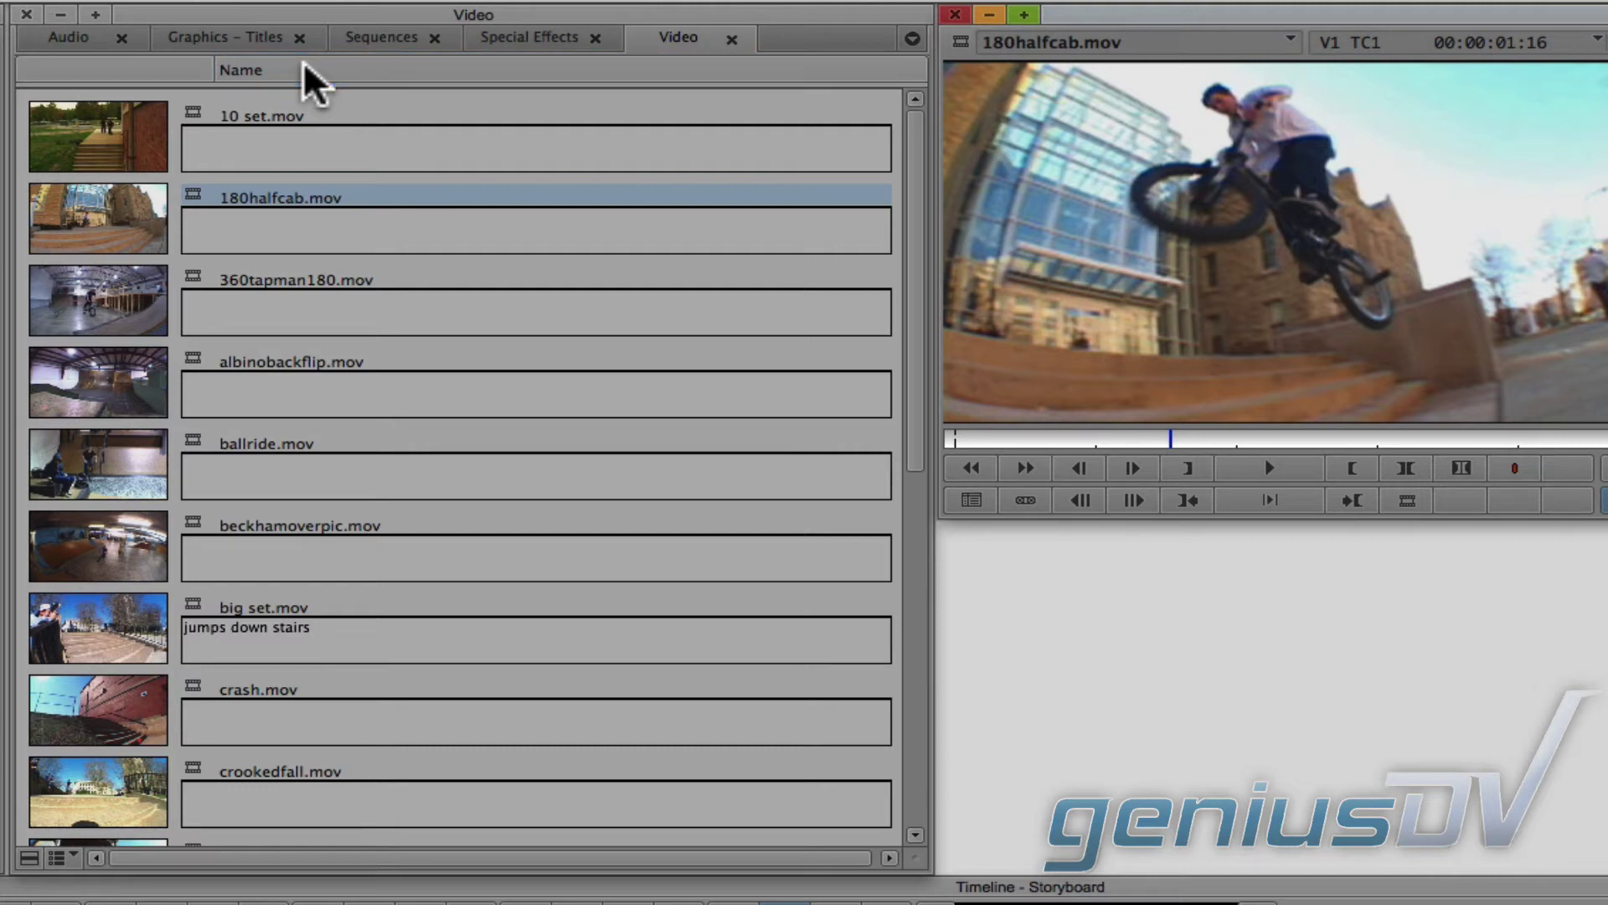
Step: Add Duration and Creation Date columns to the Video bin through Choose Columns
right_click(311, 73)
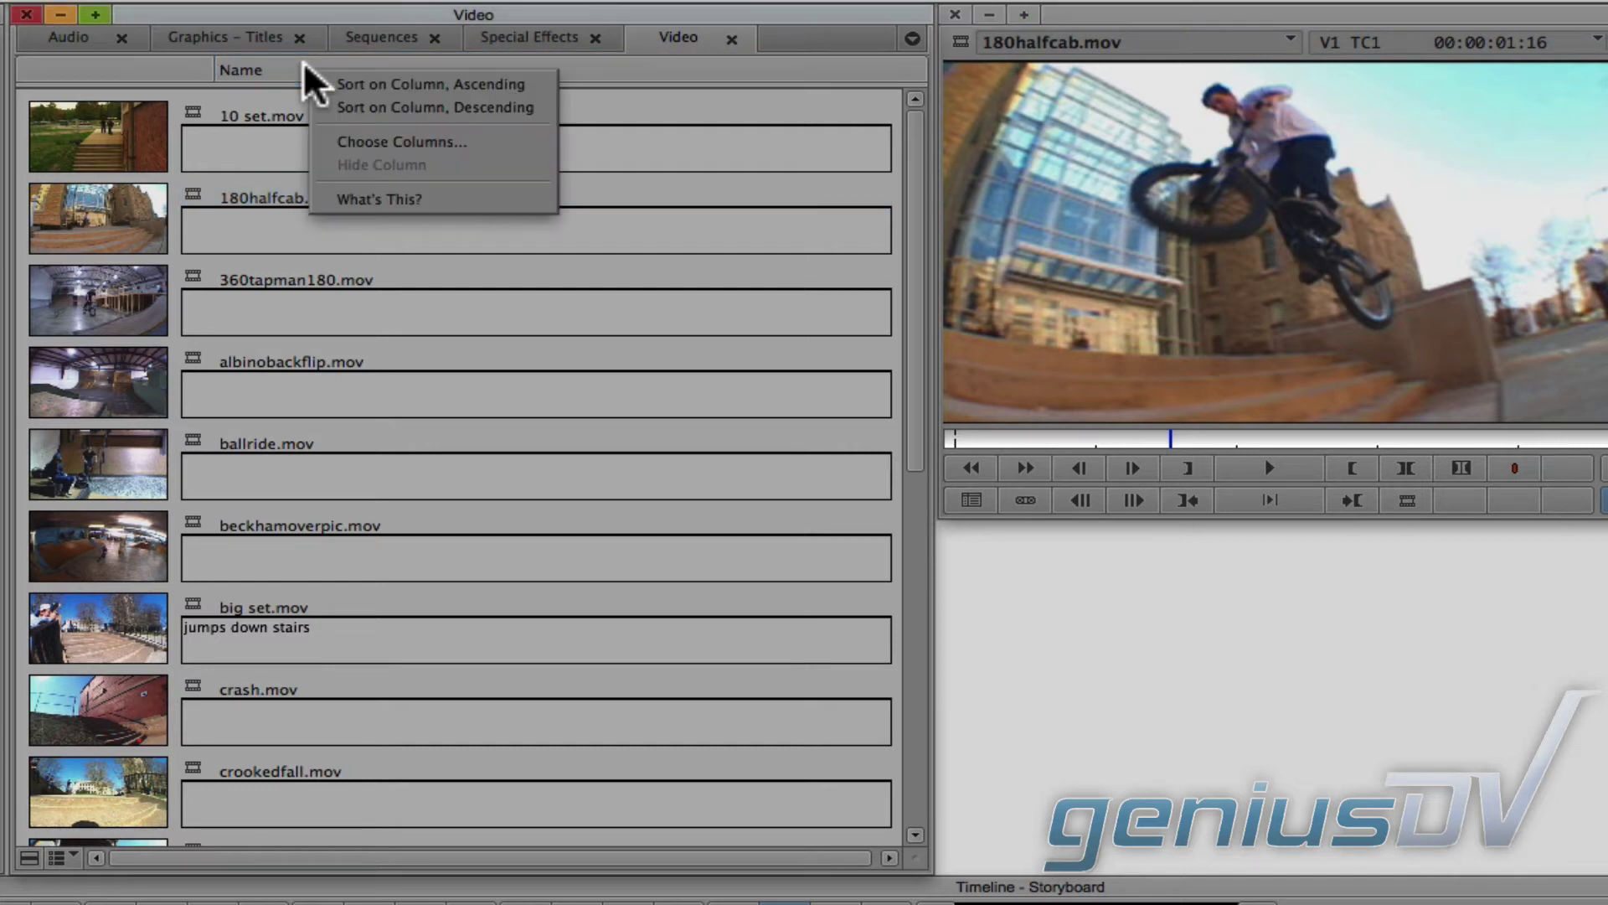
left_click(331, 142)
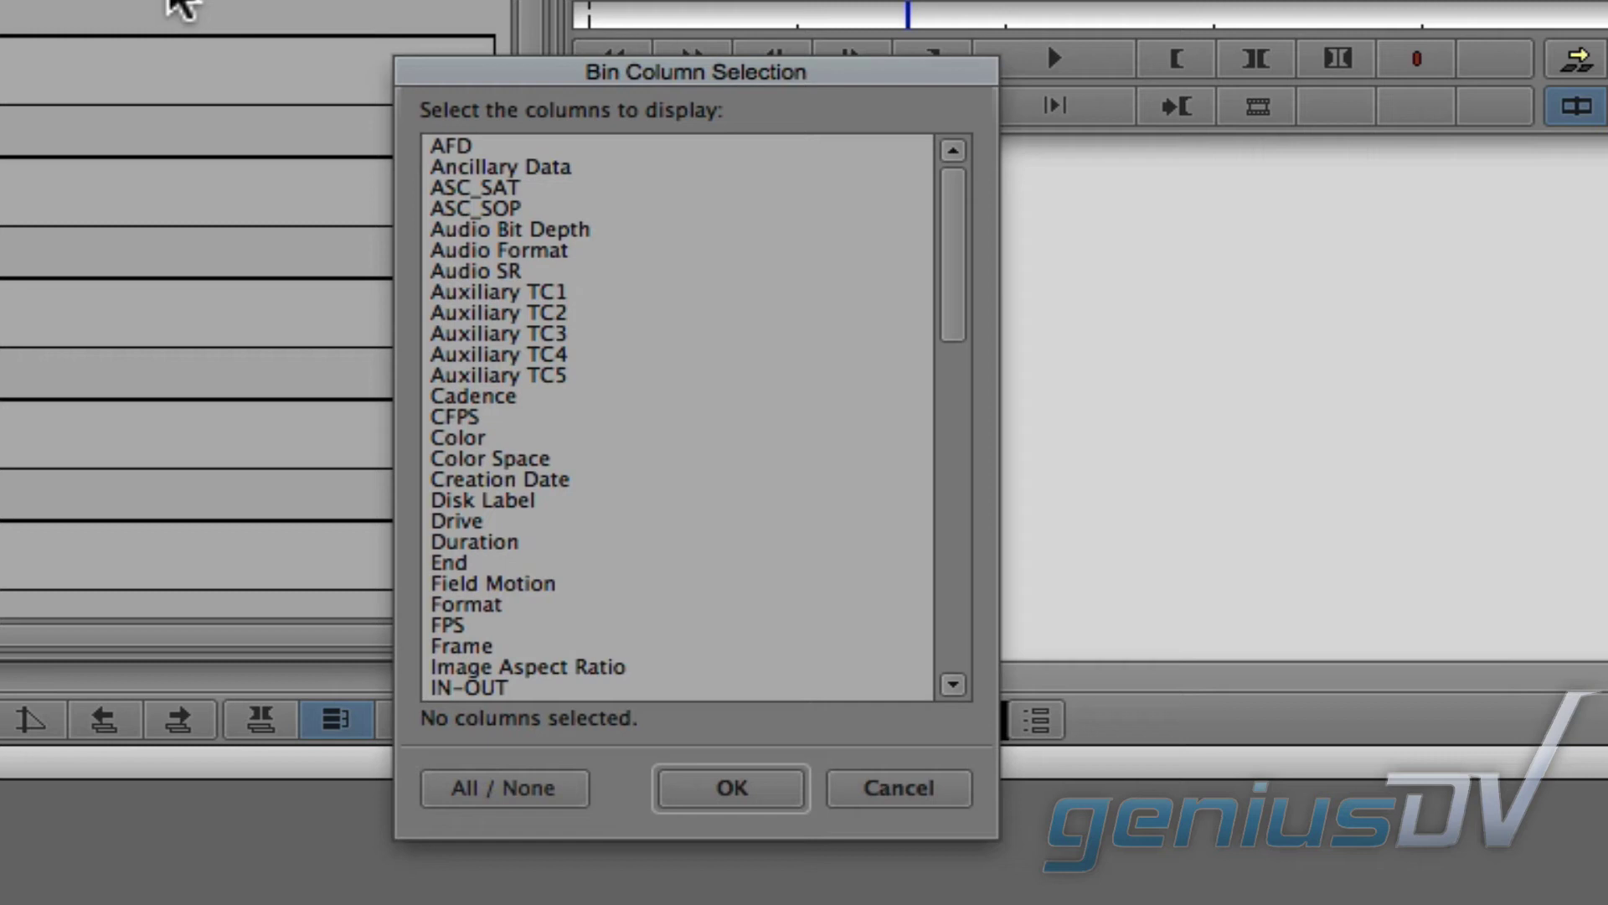
left_click(589, 543)
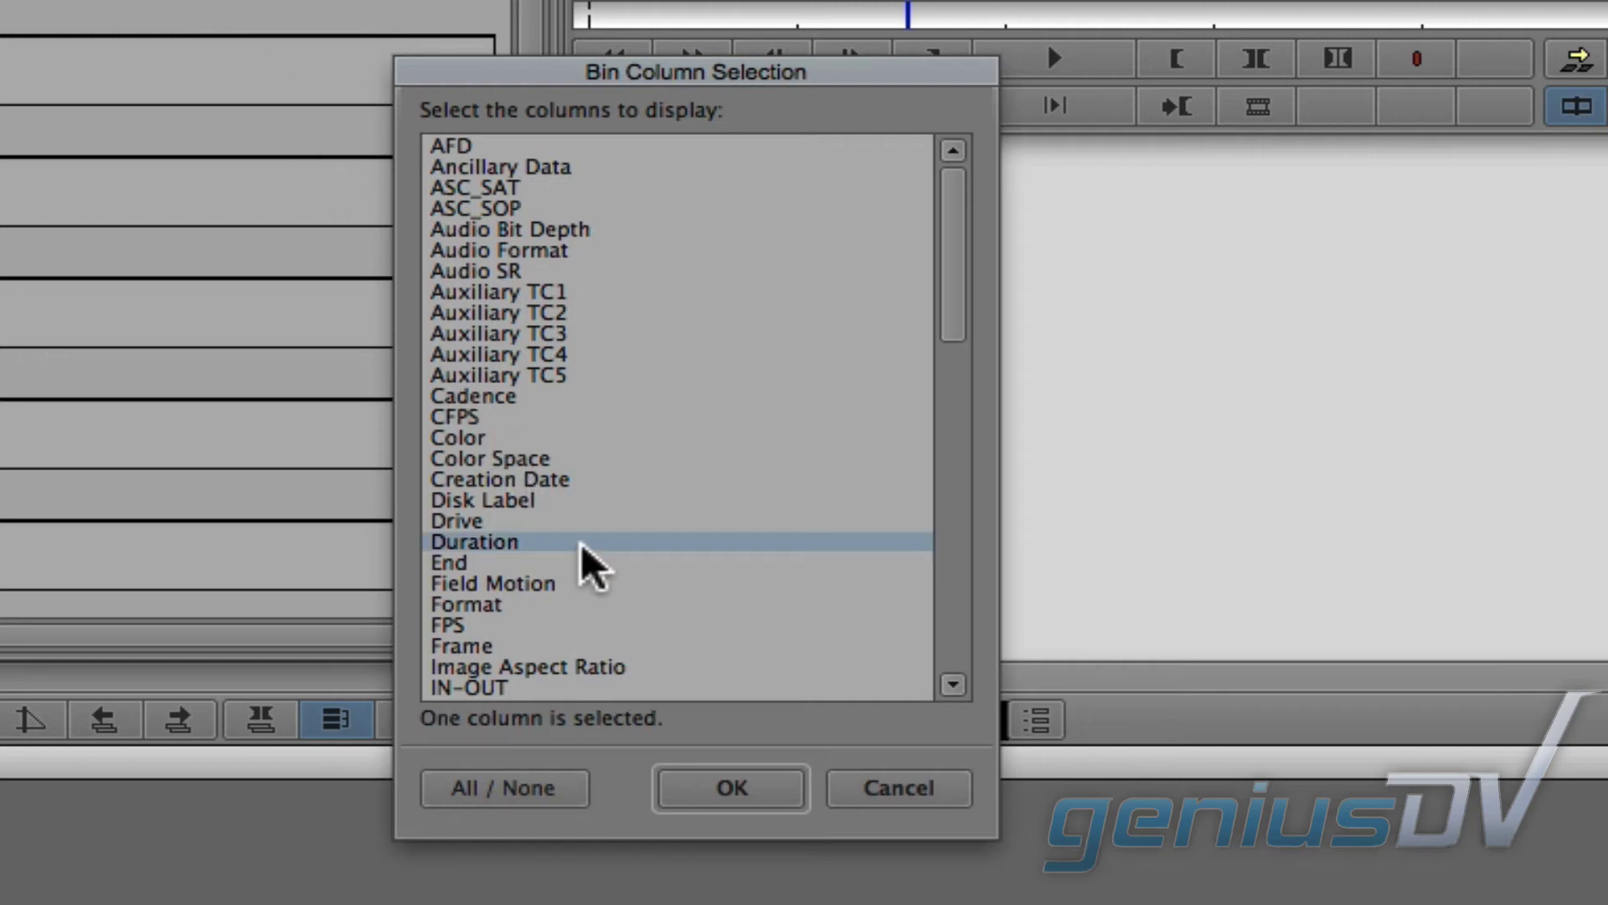
left_click(584, 481)
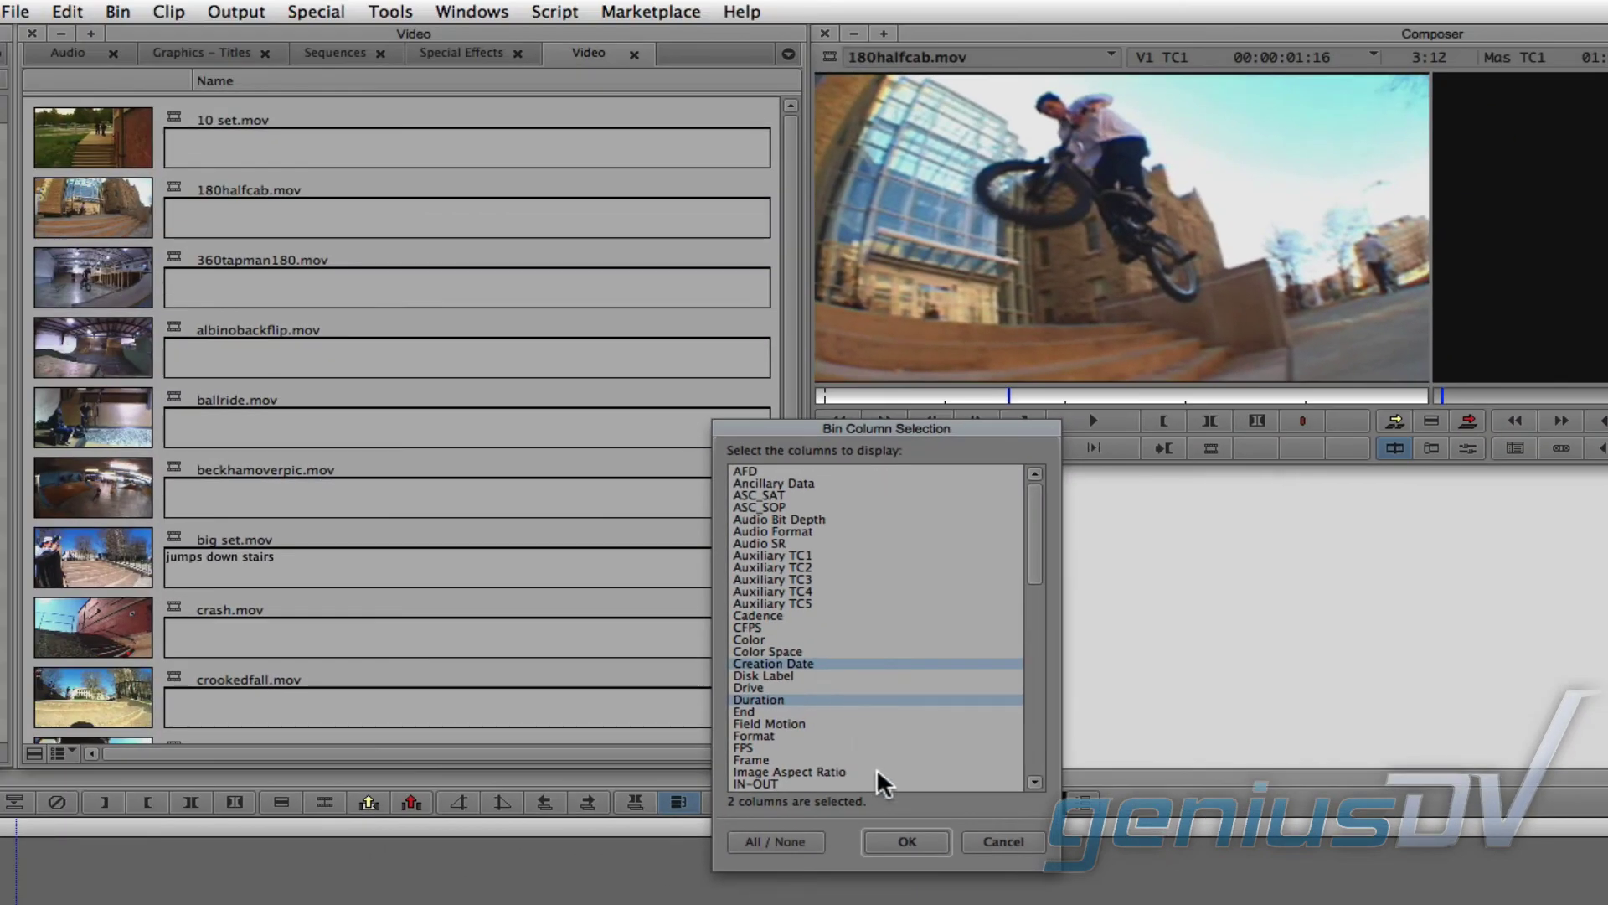
left_click(886, 850)
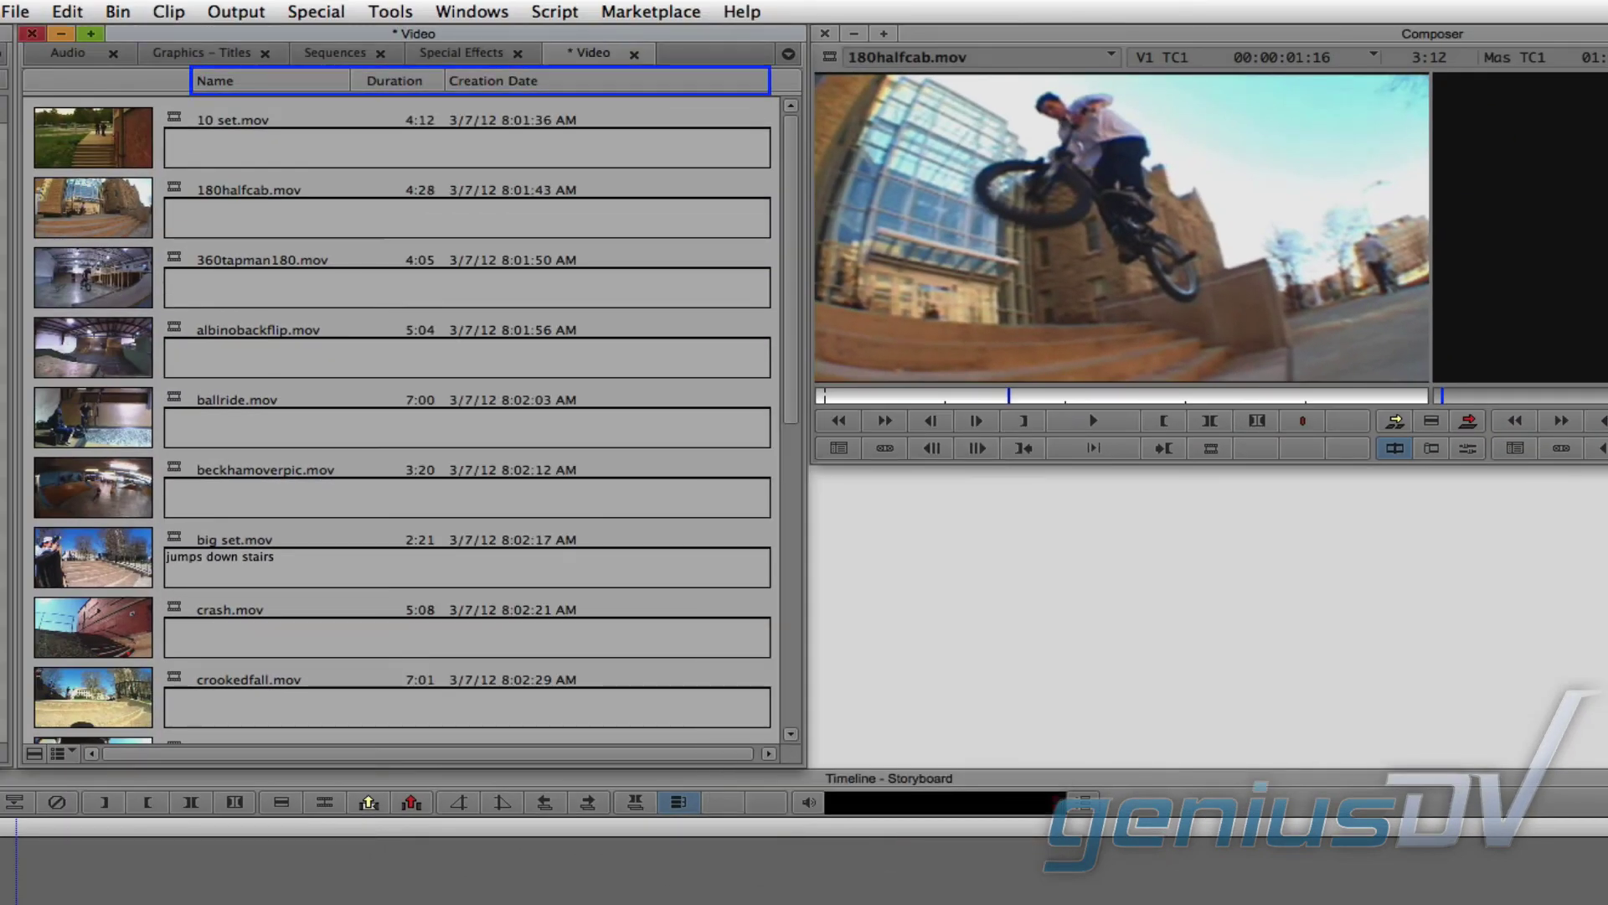
Step: Sort the Video bin ascending on the Duration column
right_click(400, 95)
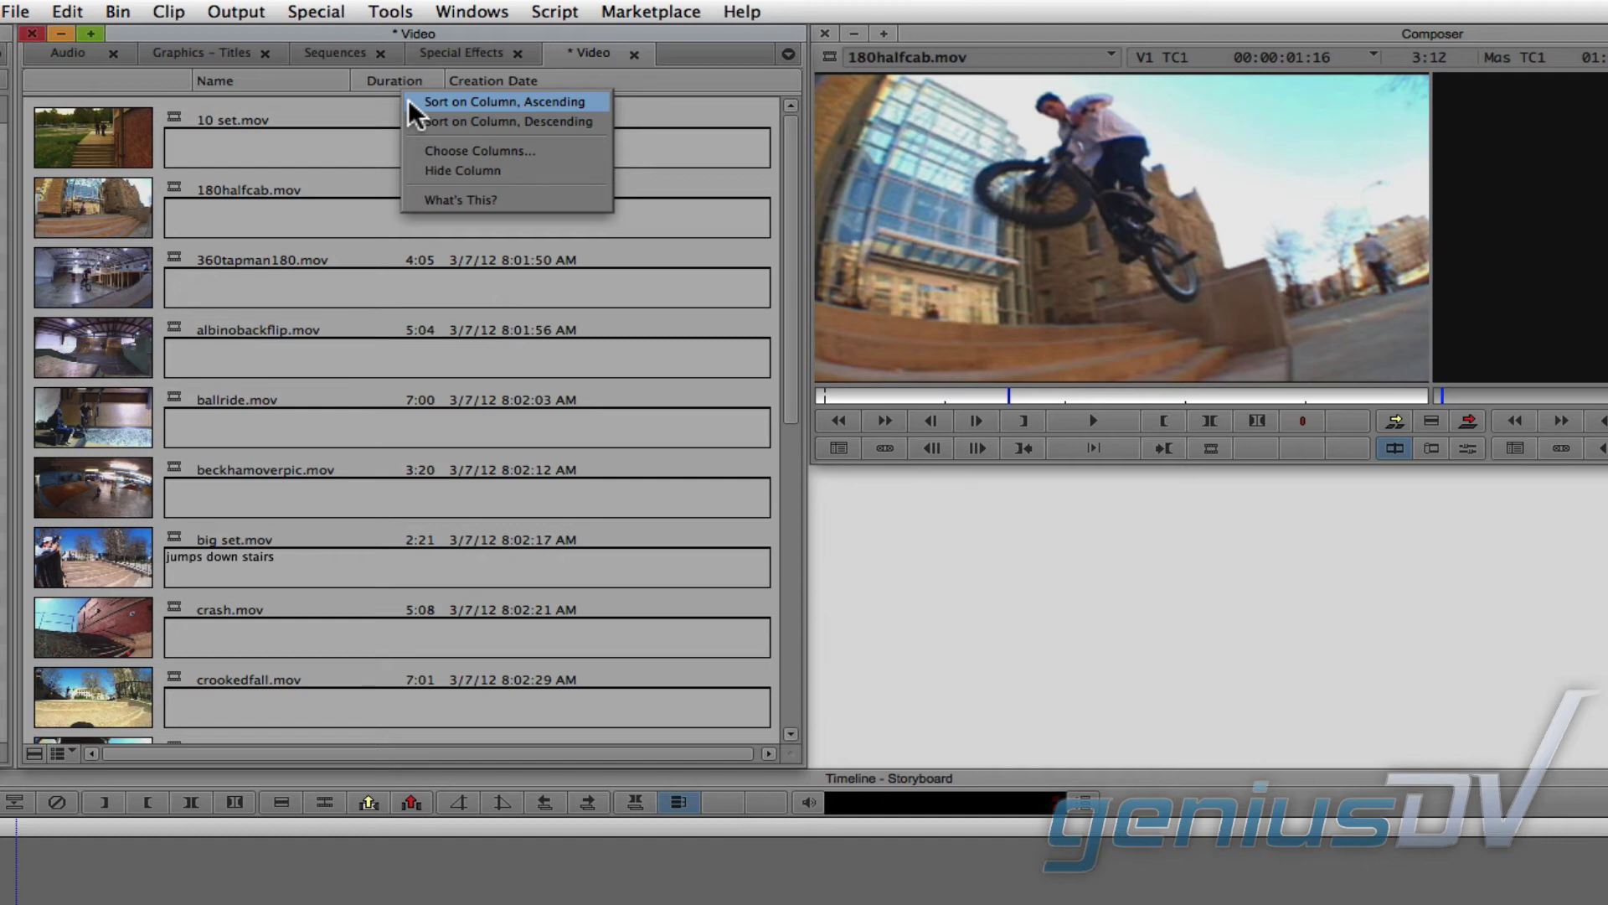
left_click(416, 103)
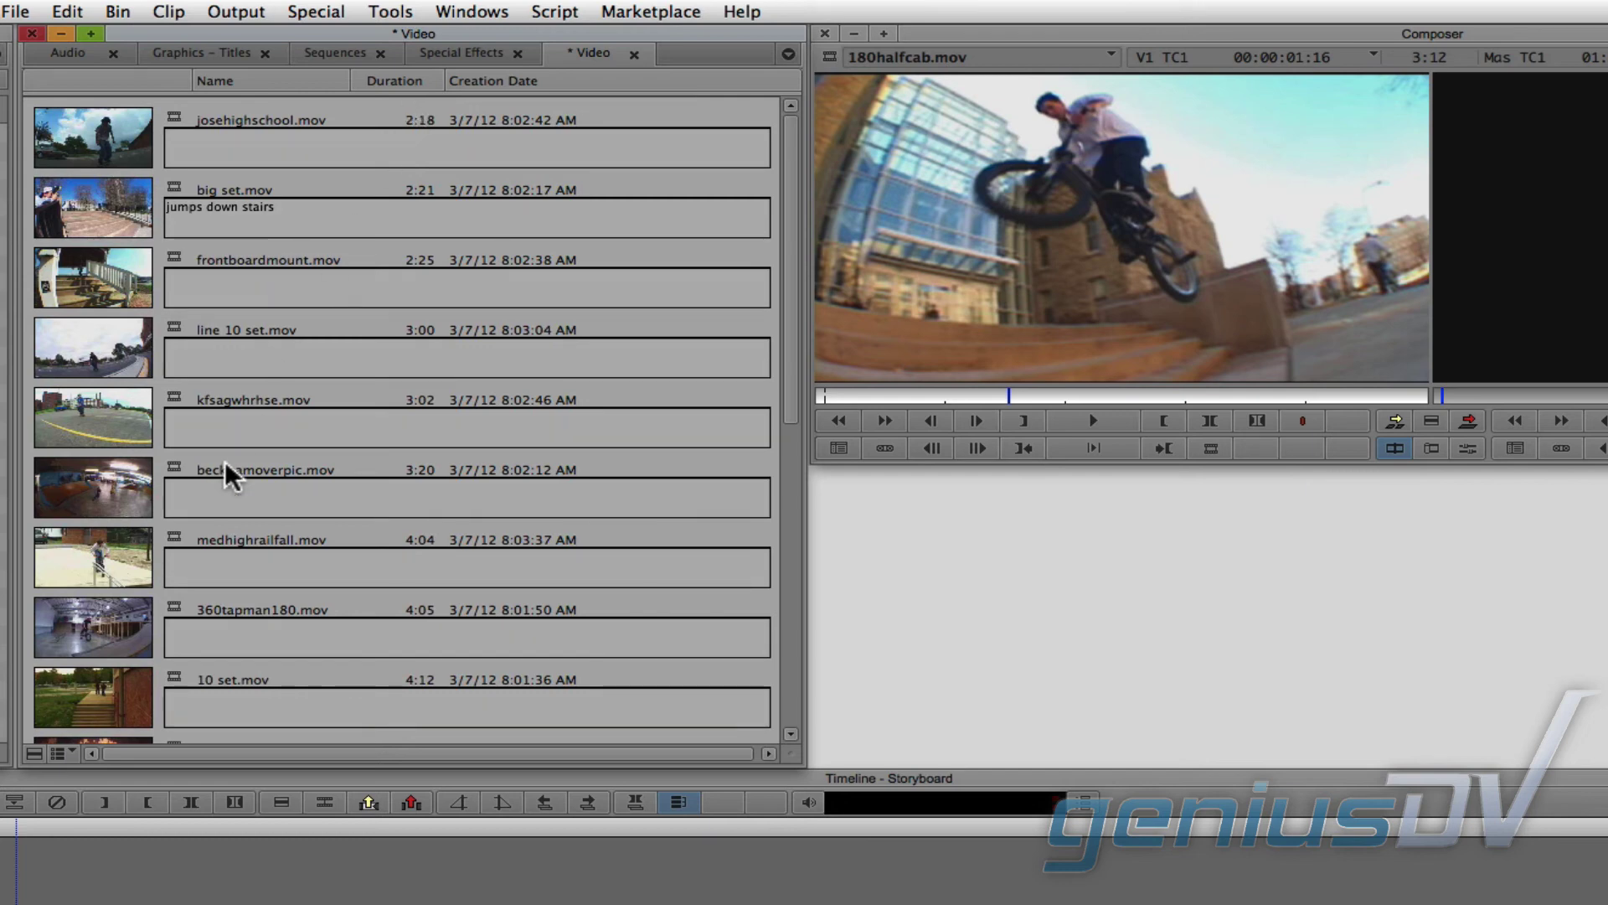
Step: Return to Frame view, reorder thumbnails with 180halfcab.mov first, and lasso-select them all
left_click(72, 754)
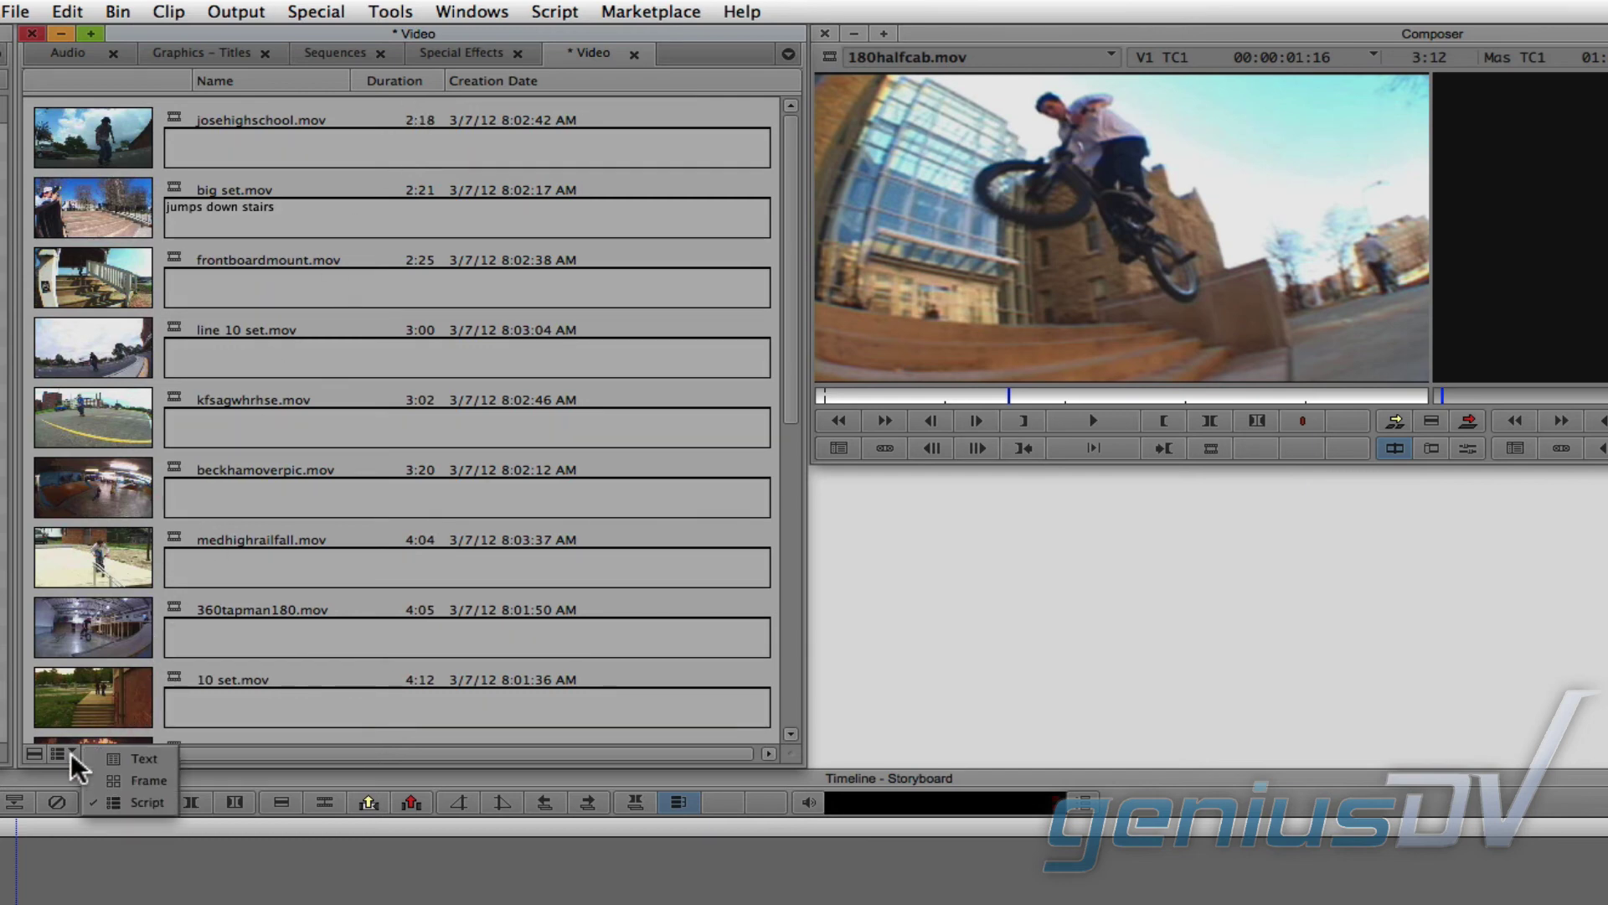
left_click(96, 780)
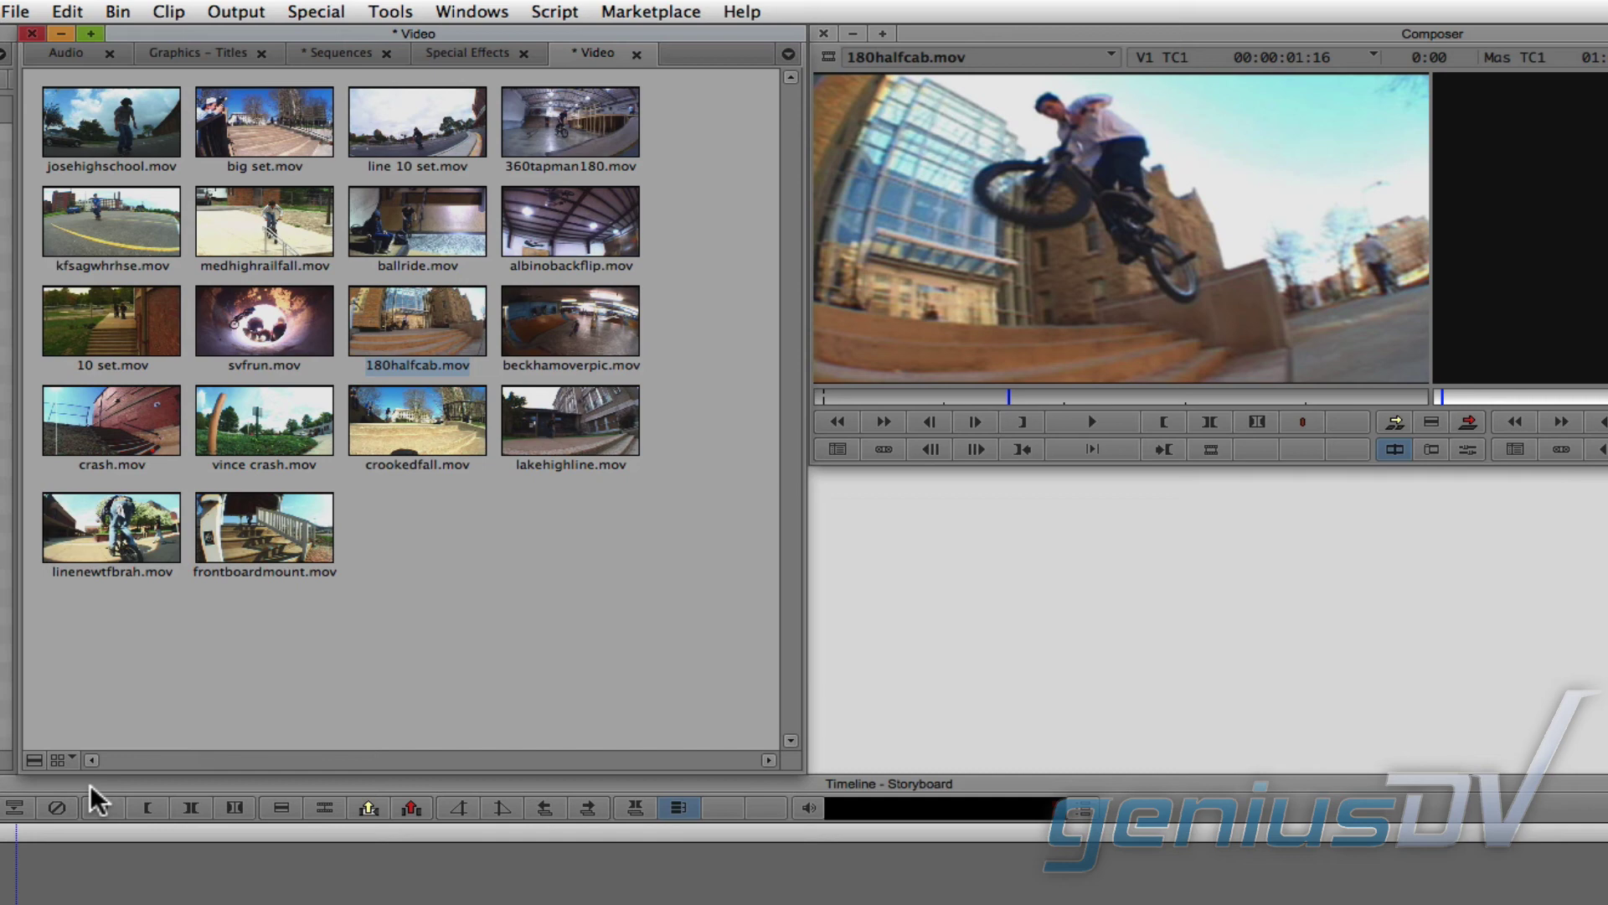
left_click_drag(111, 156, 415, 543)
left_click_drag(415, 334, 101, 142)
left_click_drag(525, 327, 411, 316)
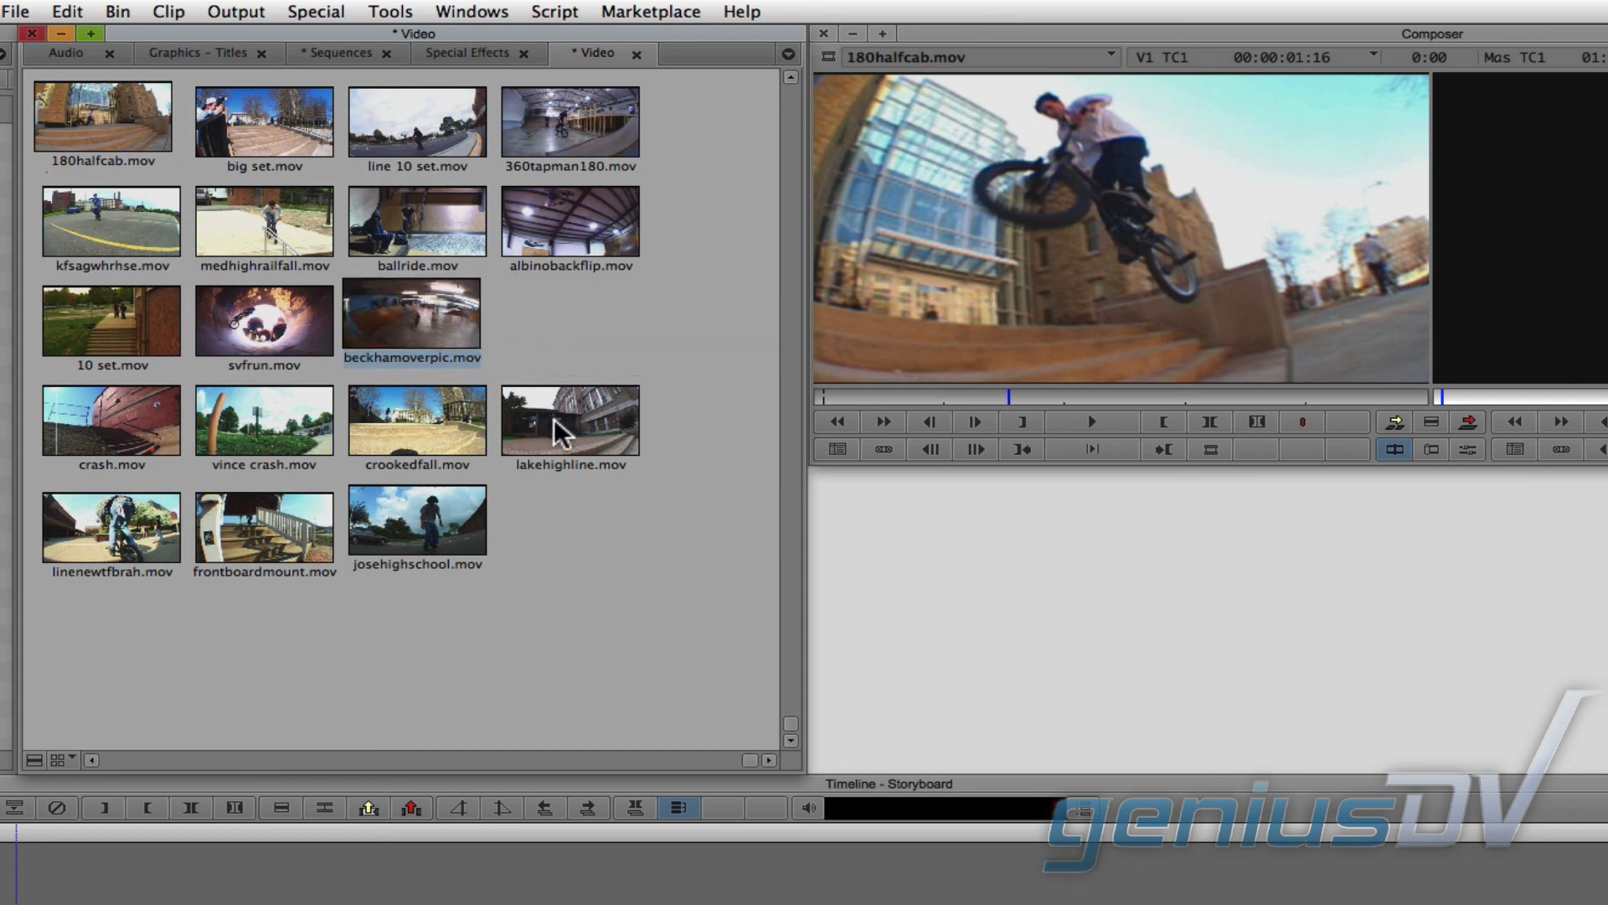
left_click_drag(560, 431, 559, 329)
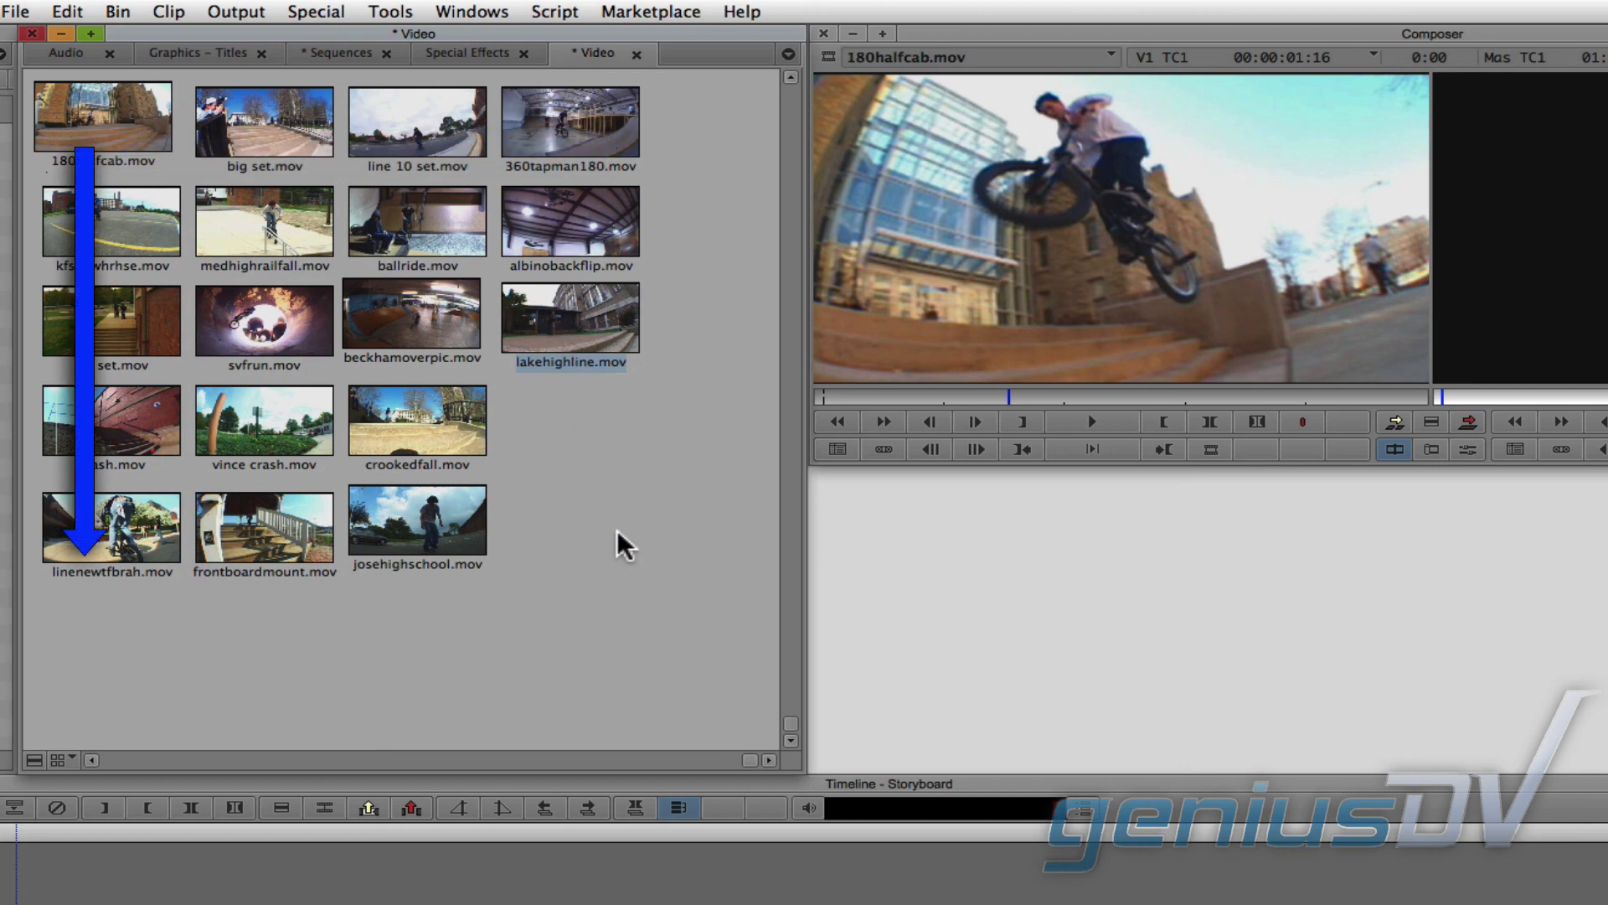
mouse_move(679, 626)
left_mouse_down()
mouse_move(365, 330)
mouse_move(88, 115)
mouse_move(364, 614)
mouse_move(366, 672)
left_mouse_up()
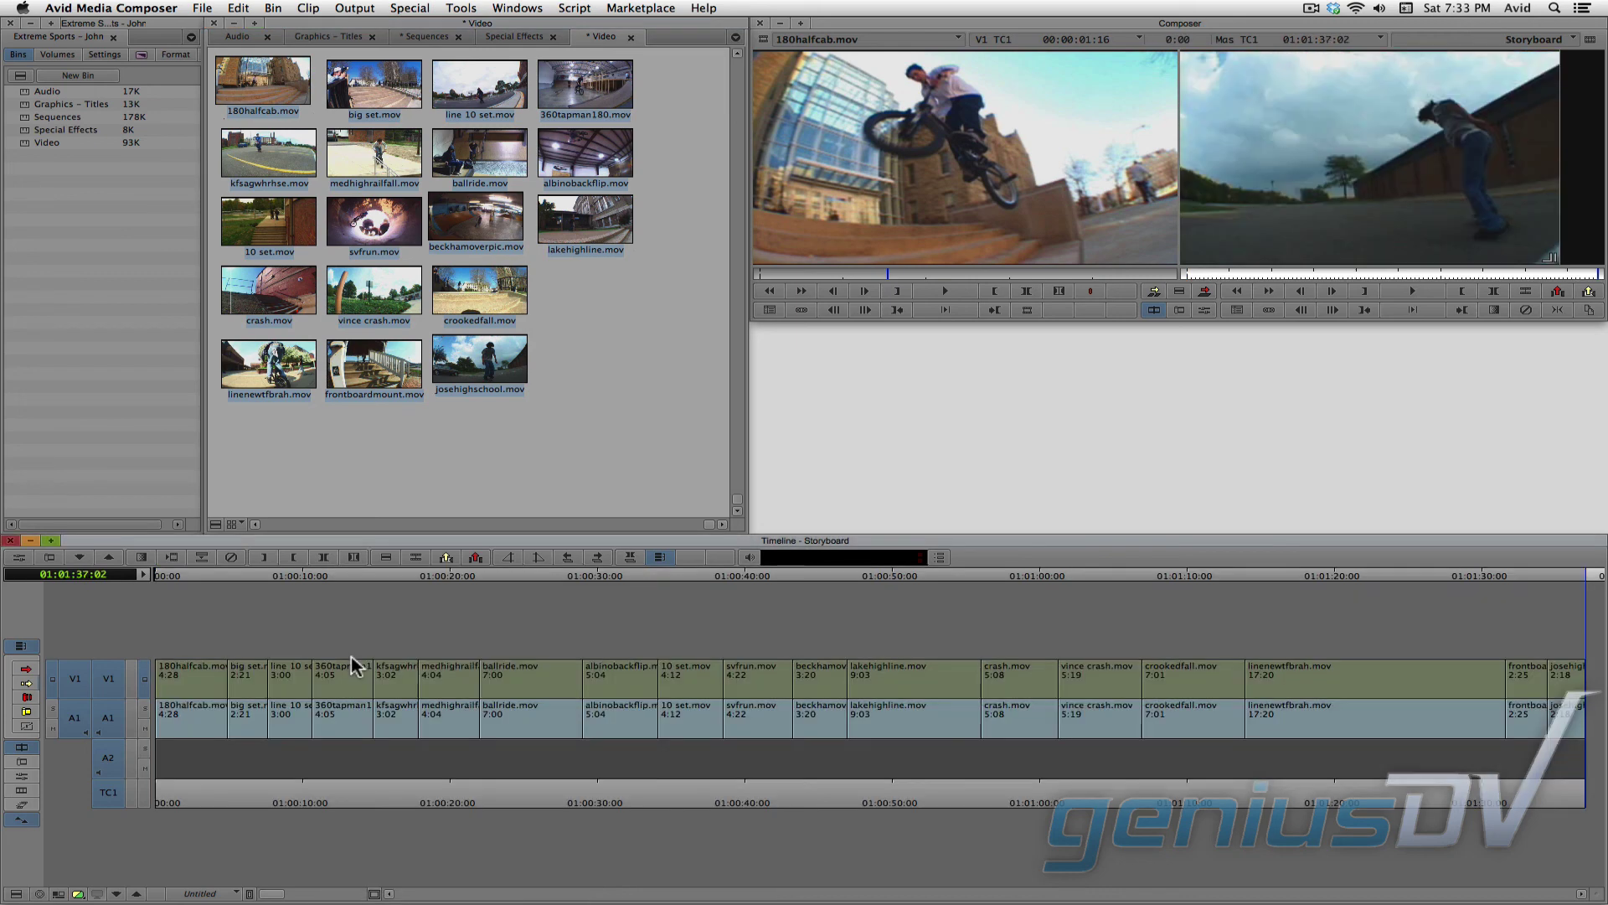